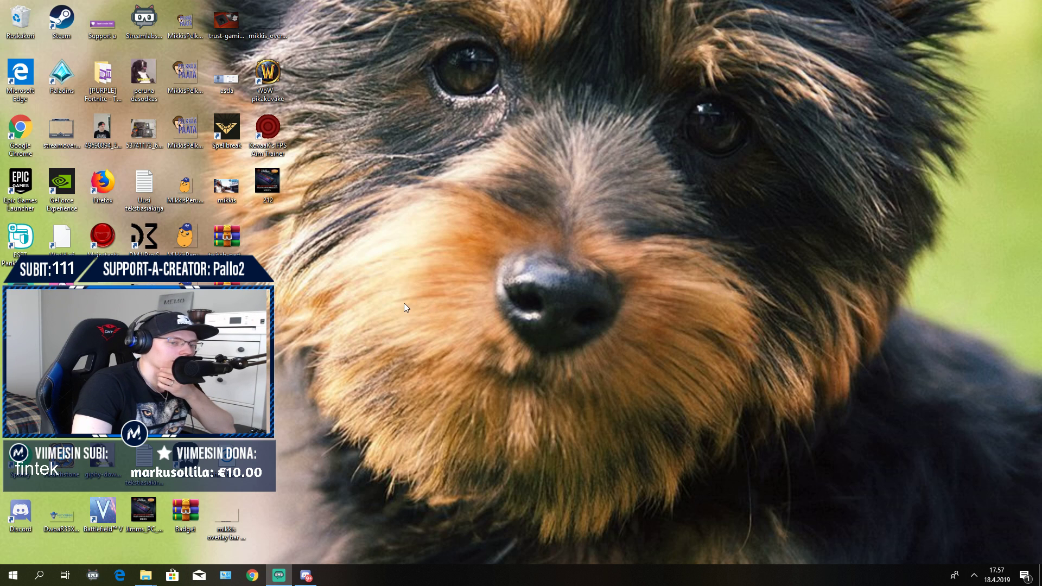
pyautogui.rightClick(346, 310)
pyautogui.click(400, 386)
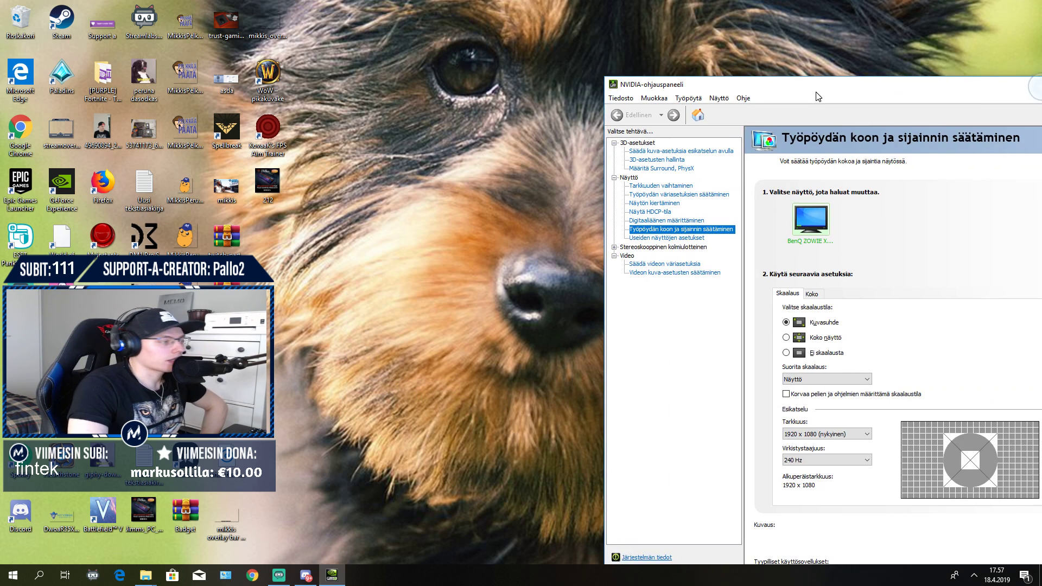
pyautogui.moveTo(840, 91); pyautogui.dragTo(404, 66)
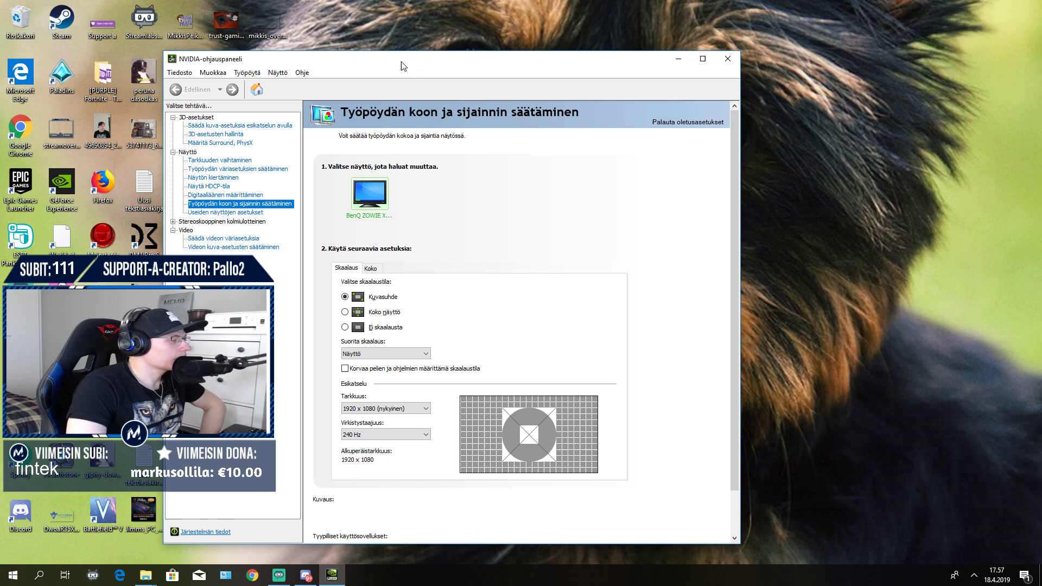
pyautogui.click(726, 59)
pyautogui.rightClick(399, 298)
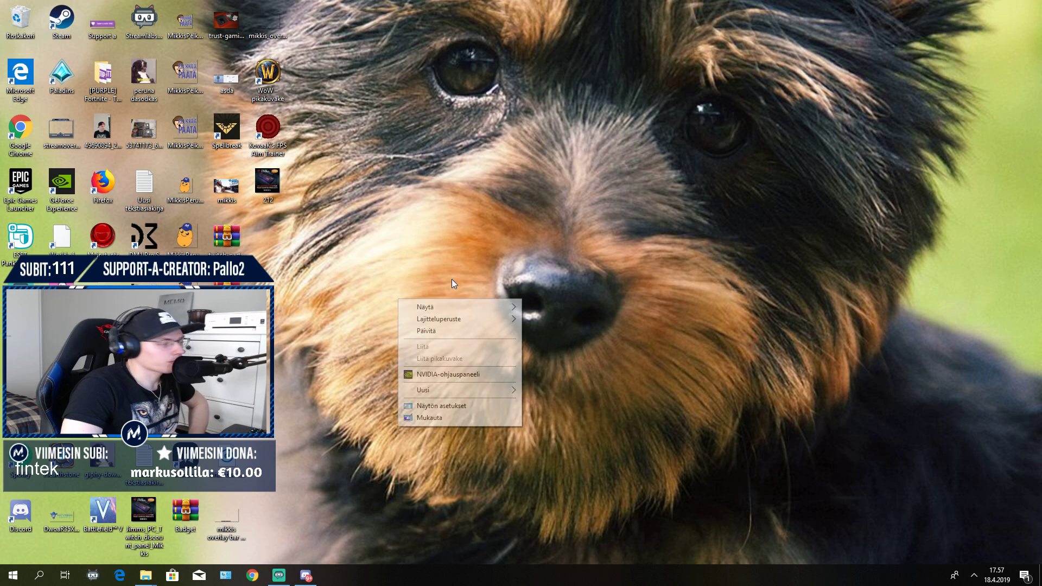
pyautogui.rightClick(440, 215)
# Open the NVIDIA Control Panel from the desktop and bring up the custom resolution list of the resolution change page.
pyautogui.rightClick(405, 275)
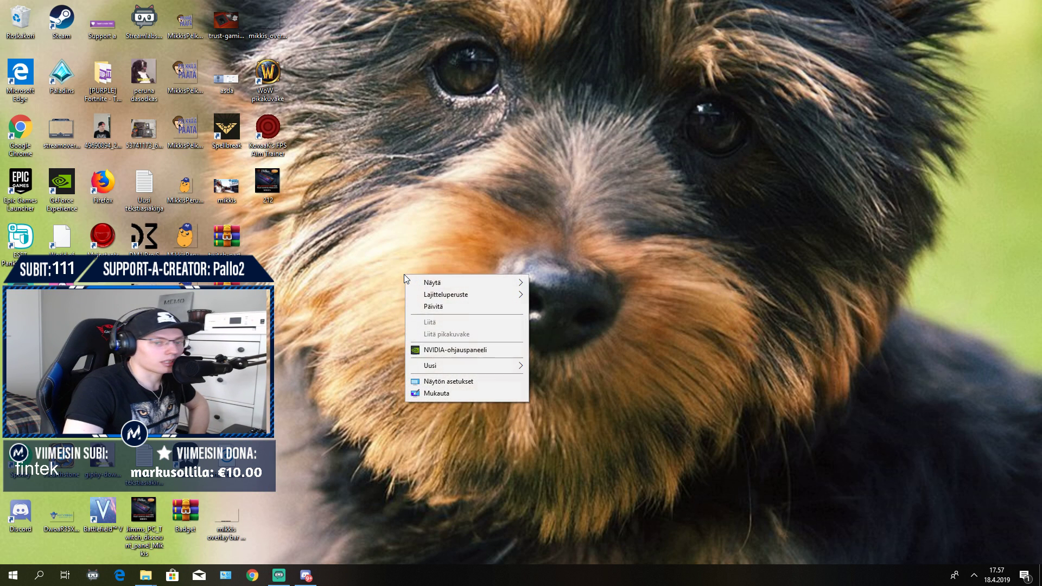
pyautogui.click(450, 352)
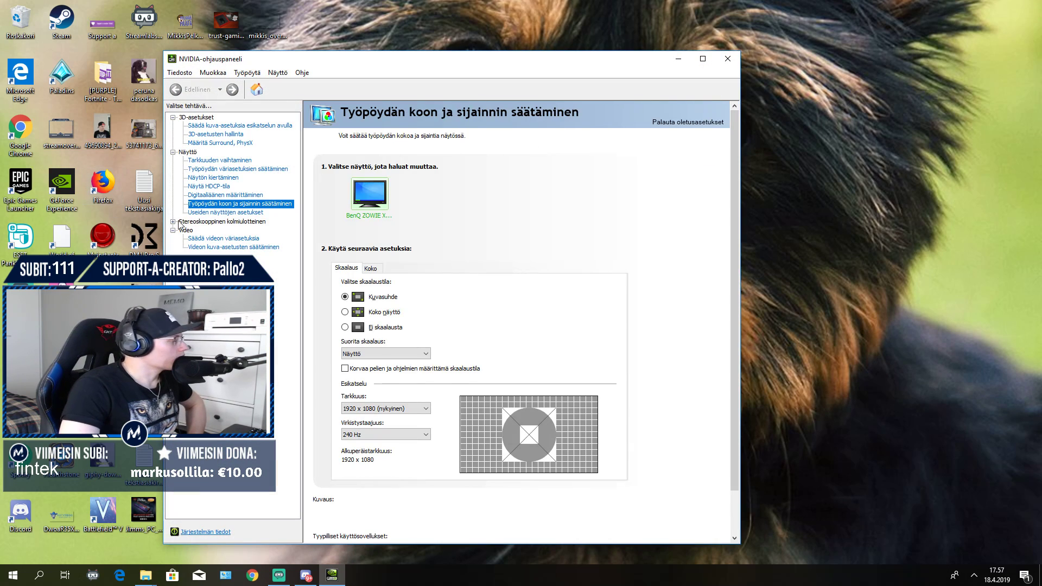
pyautogui.click(220, 160)
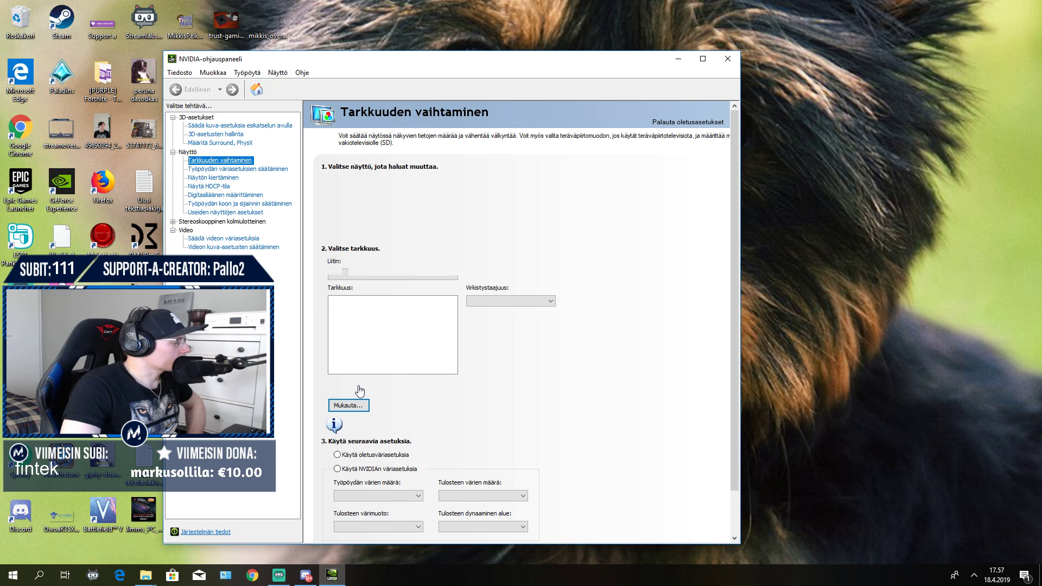
pyautogui.click(360, 407)
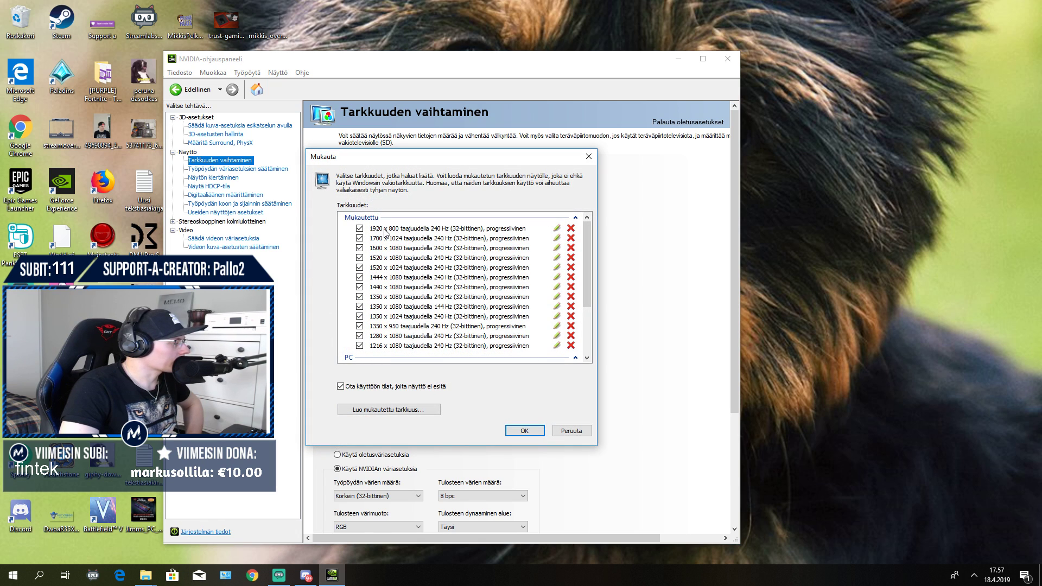
# Delete the existing 1920 x 800 custom resolution at 240 Hz.
pyautogui.click(383, 230)
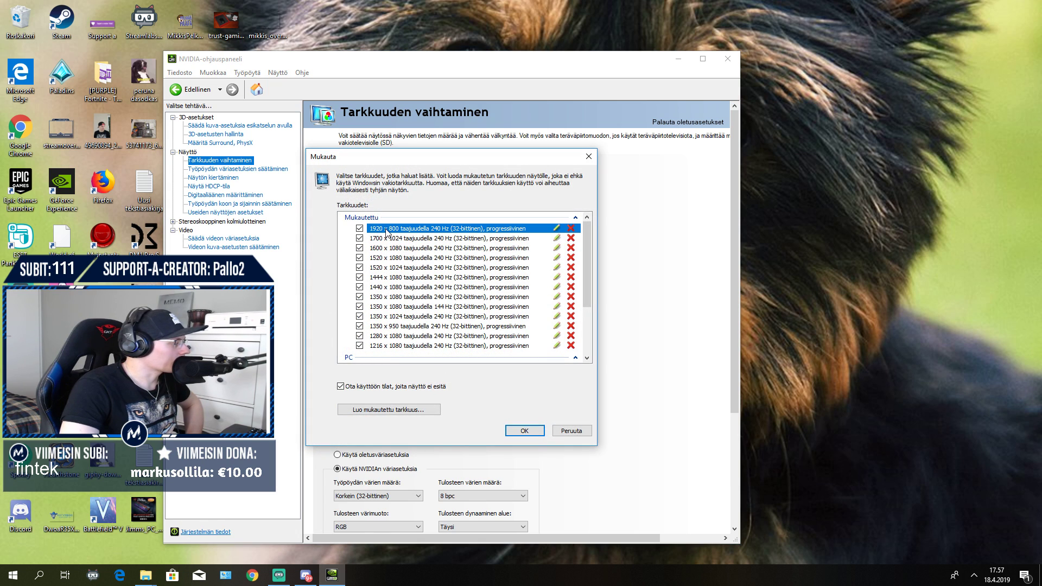
pyautogui.click(570, 228)
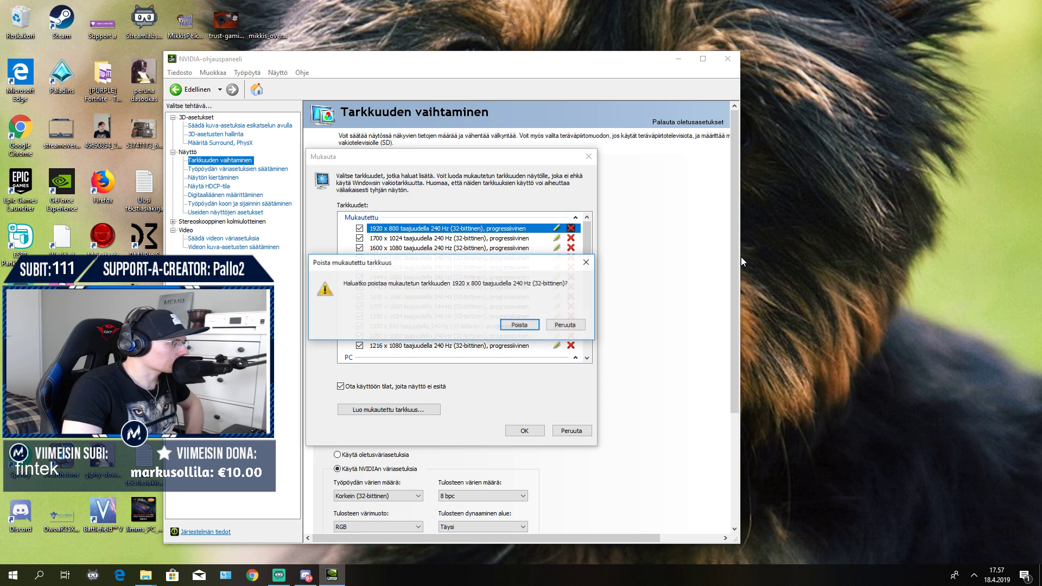
pyautogui.click(519, 325)
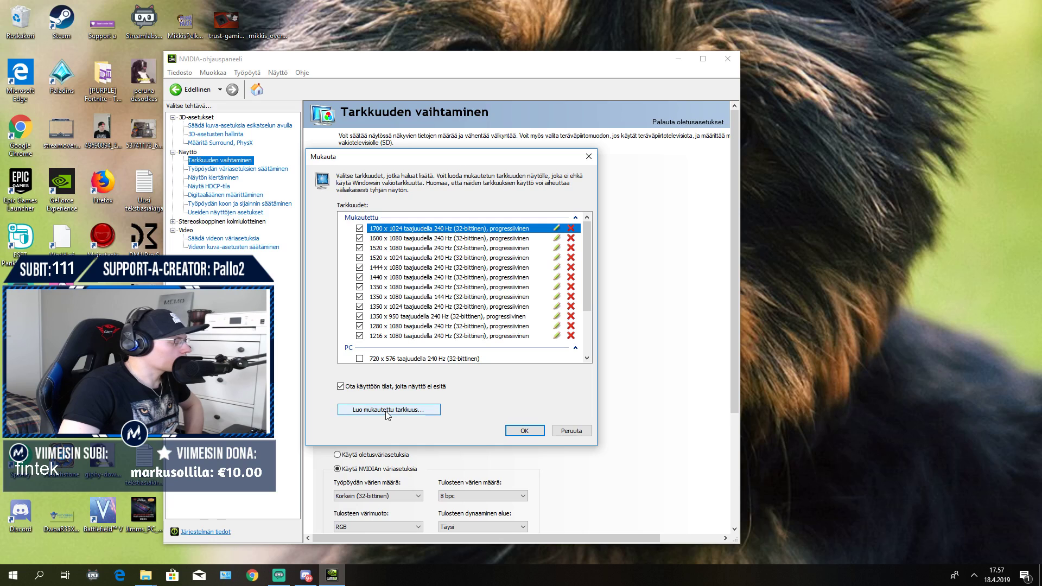
# Start a new custom resolution and set its vertical lines to 800.
pyautogui.click(361, 411)
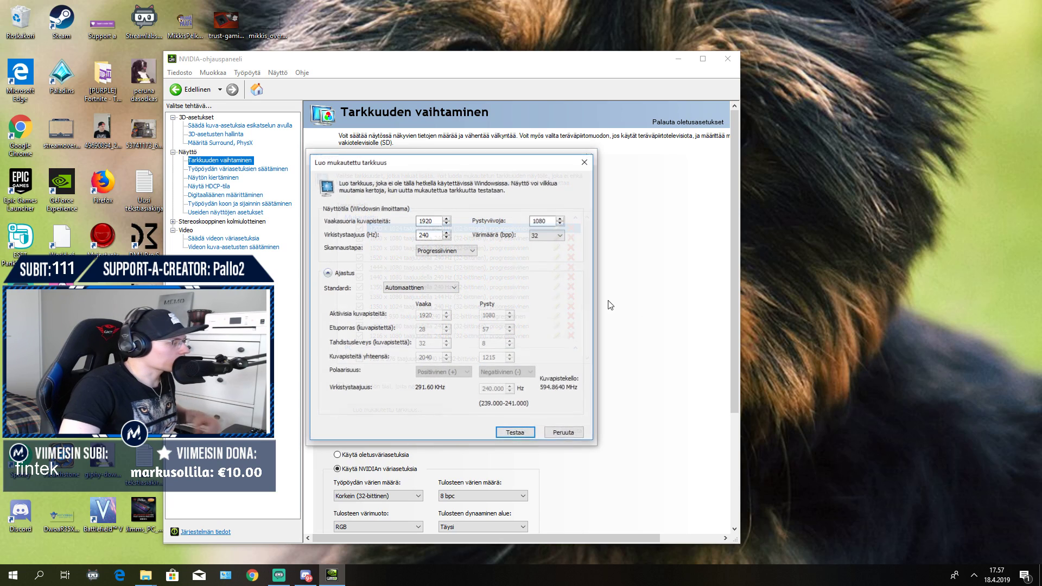
pyautogui.click(554, 221)
pyautogui.press('BackSpace')
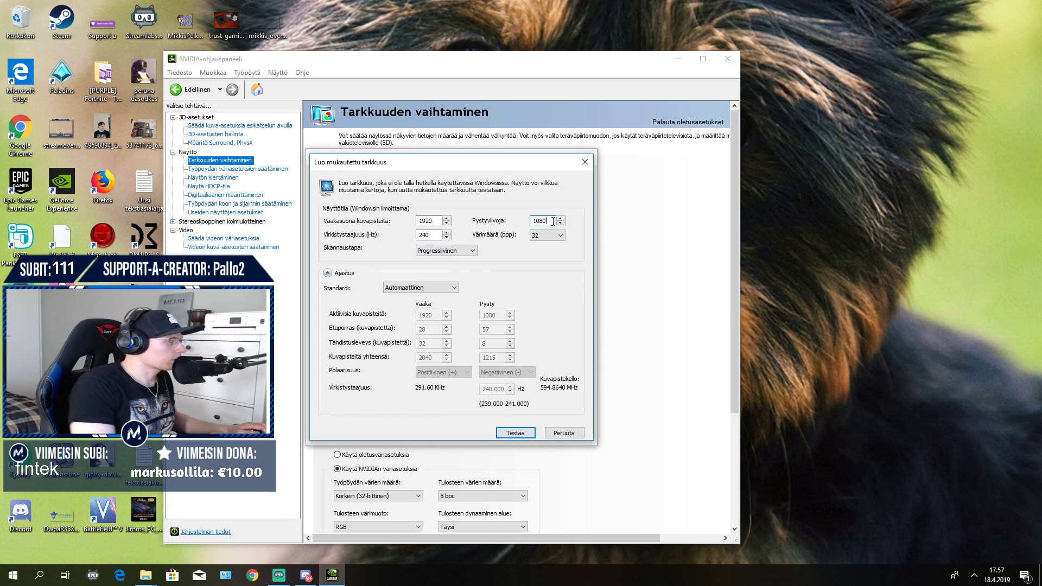
pyautogui.press('BackSpace')
pyautogui.press('BackSpace')
pyautogui.press('BackSpace')
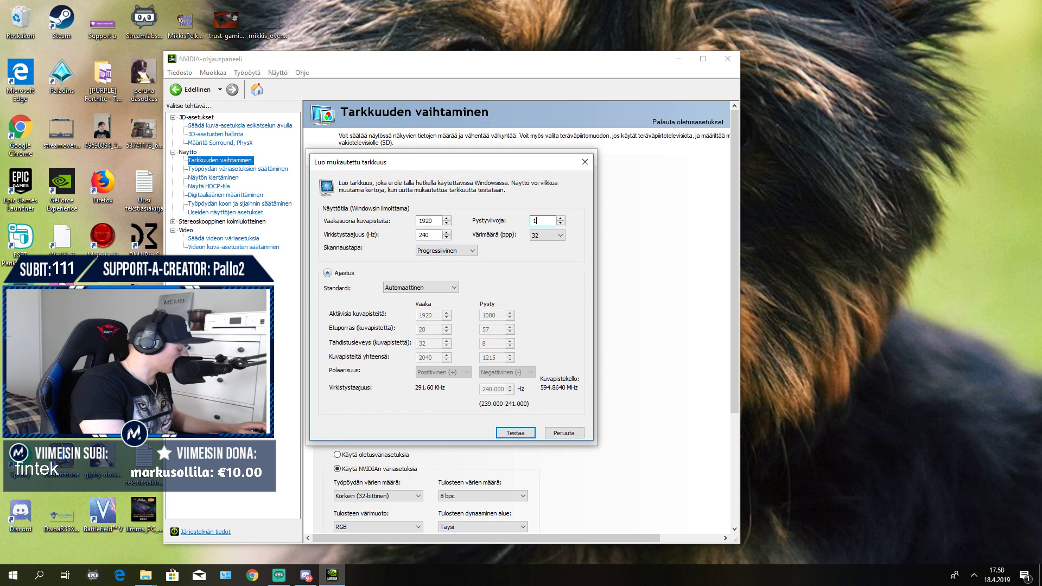
pyautogui.write('800')
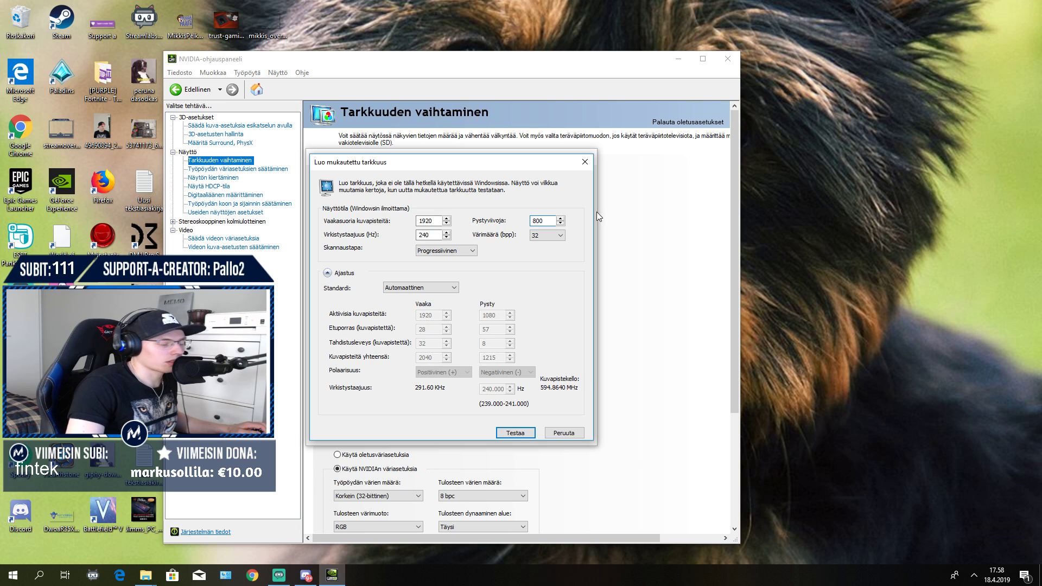
# Test the 1920 x 800 custom resolution, save it and accept the custom resolution list.
pyautogui.click(506, 435)
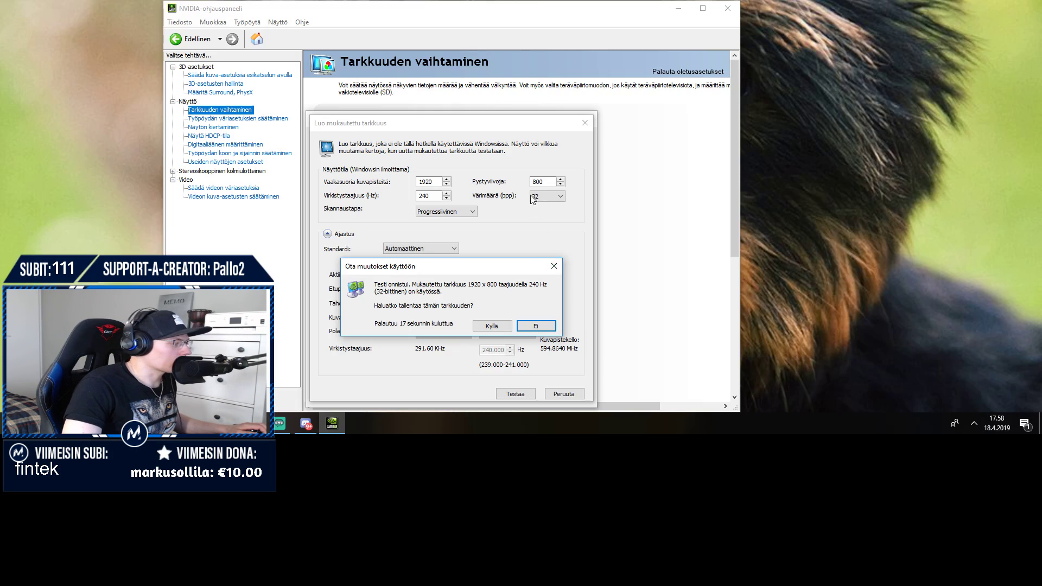
pyautogui.click(491, 326)
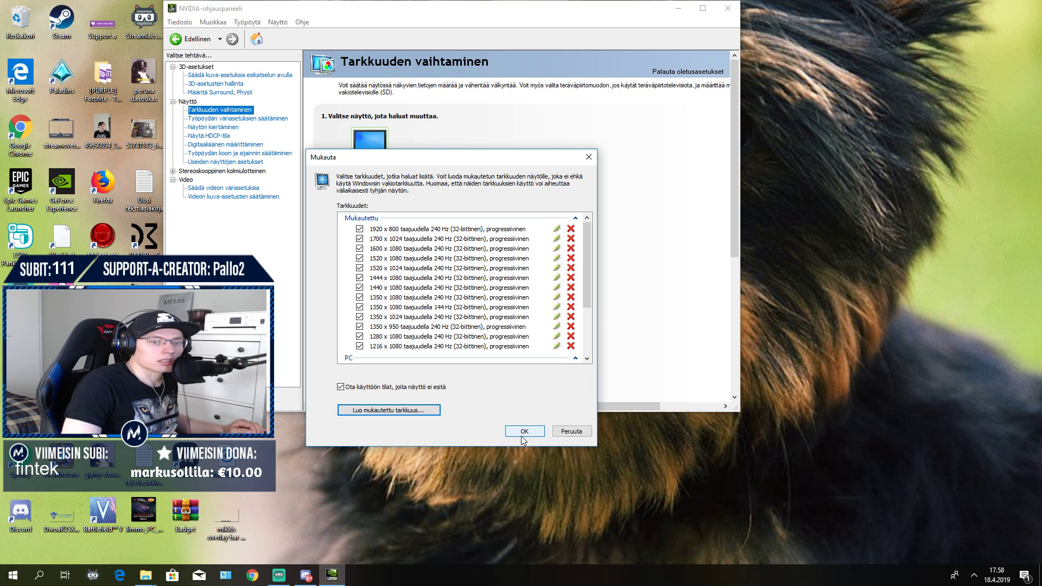
pyautogui.click(524, 431)
# Go to the page for adjusting the desktop size and position.
pyautogui.click(213, 127)
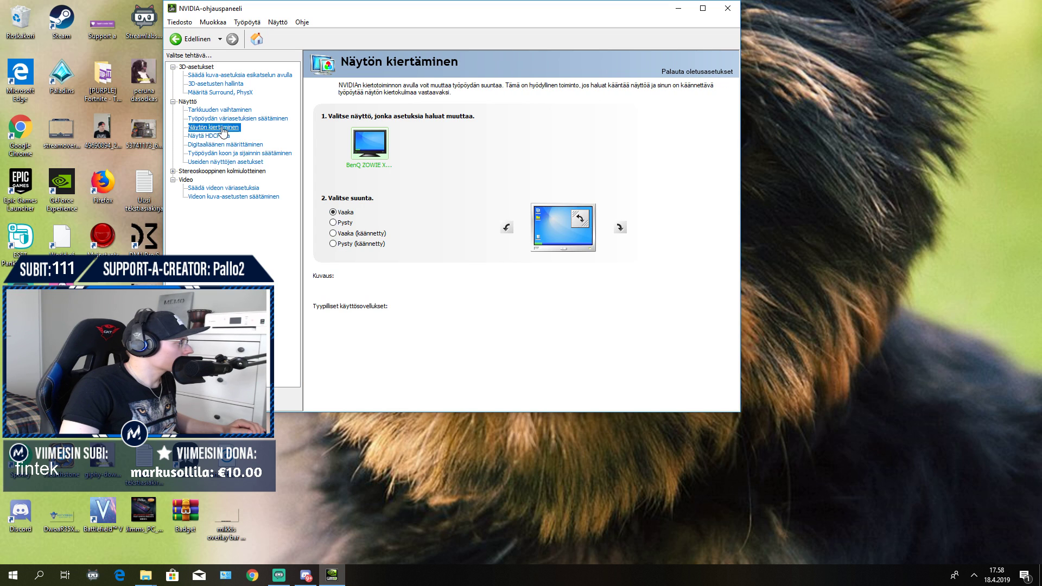
pyautogui.click(228, 119)
pyautogui.click(210, 135)
pyautogui.click(217, 145)
pyautogui.click(217, 153)
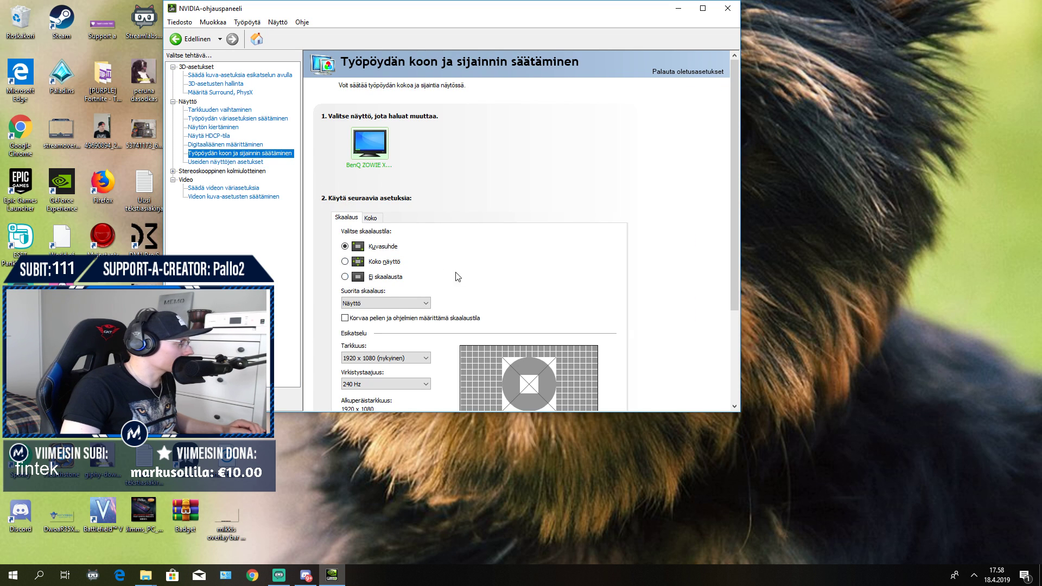
# Choose the Kuvasuhde (aspect ratio) scaling mode with 1920 x 1080 as the preview resolution.
pyautogui.scroll(-1, 458, 277)
pyautogui.click(397, 345)
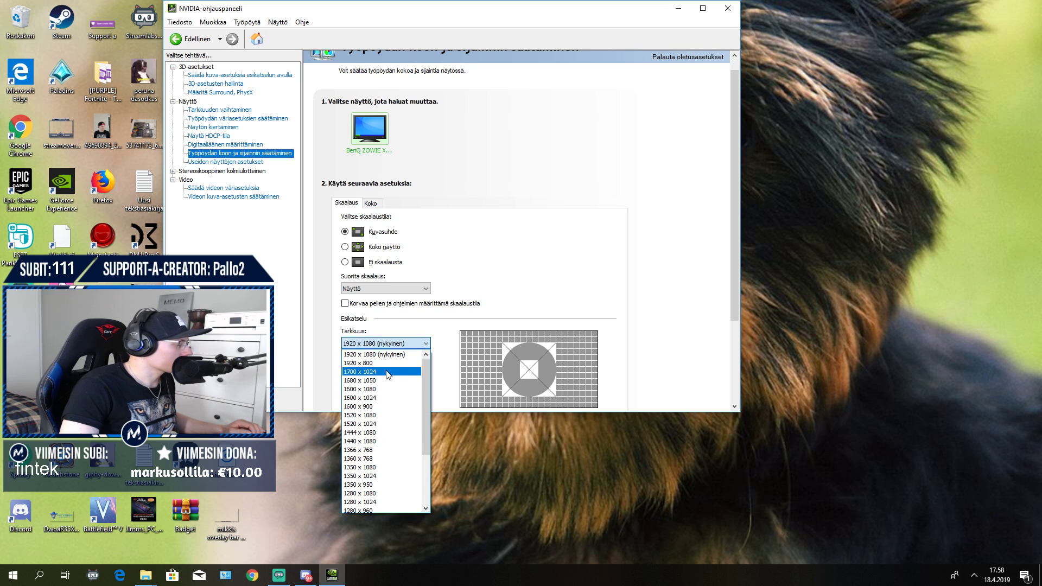
pyautogui.click(385, 343)
pyautogui.click(386, 343)
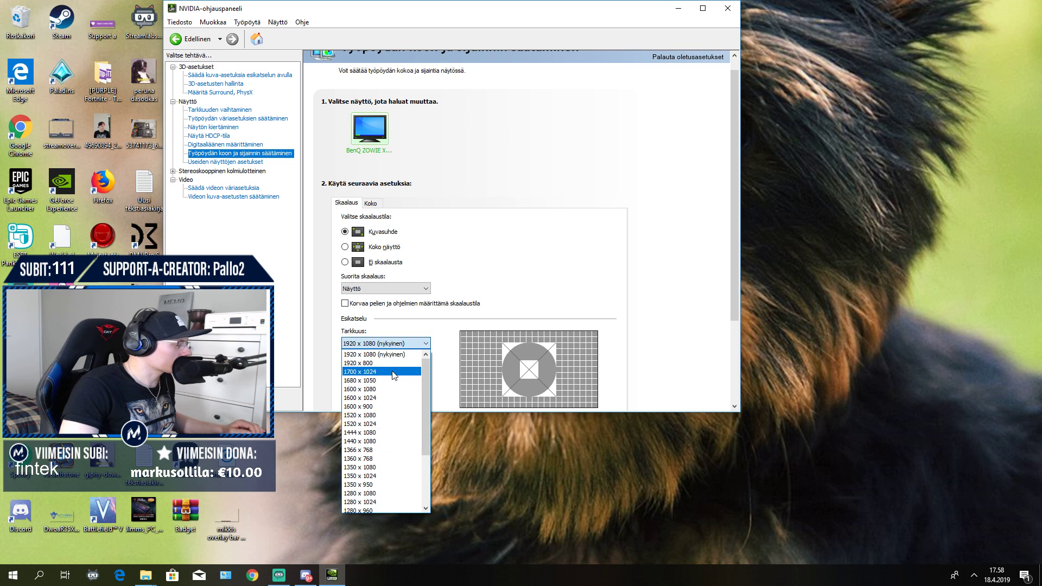
pyautogui.click(380, 343)
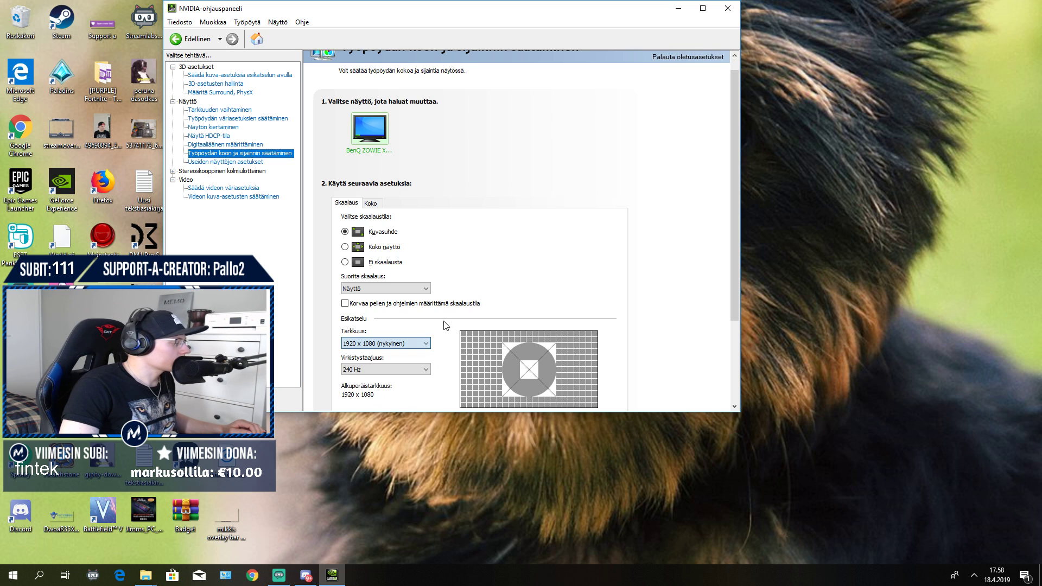
pyautogui.click(345, 231)
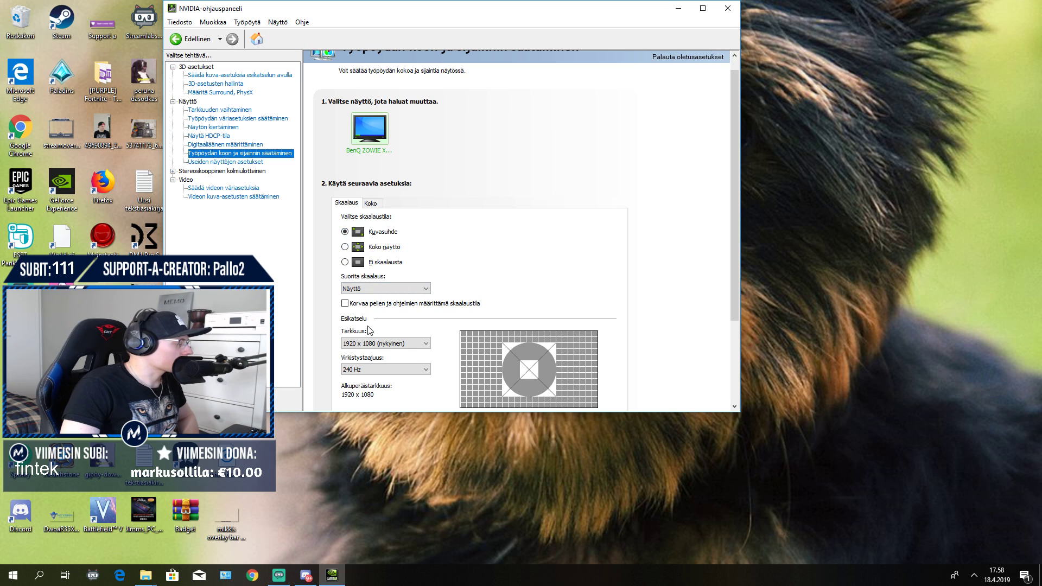
pyautogui.click(369, 343)
pyautogui.click(369, 343)
pyautogui.click(369, 343)
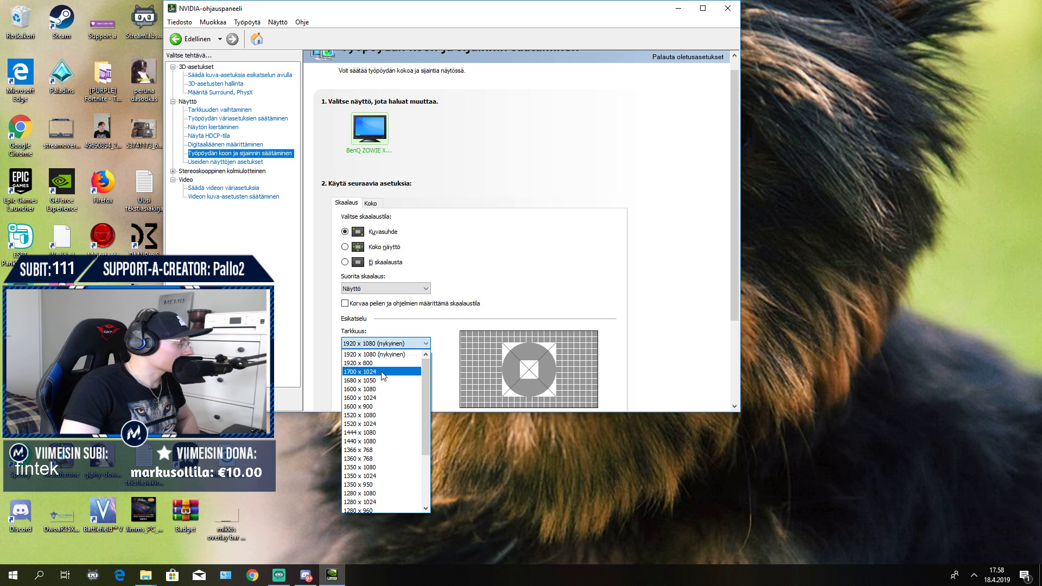
pyautogui.click(375, 354)
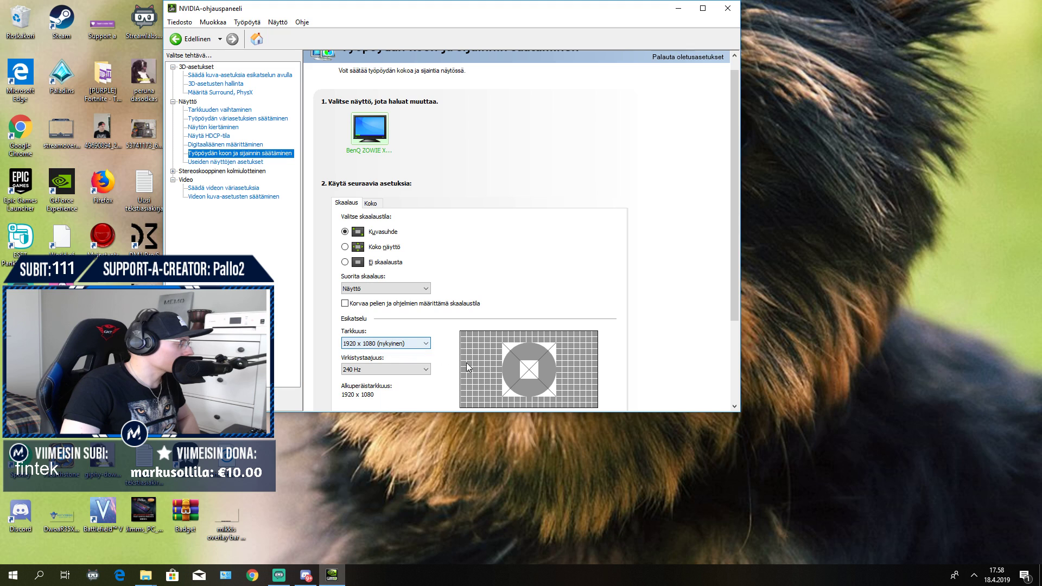
# Set the preview refresh rate to 240 Hz and close the NVIDIA Control Panel.
pyautogui.click(380, 372)
pyautogui.click(378, 375)
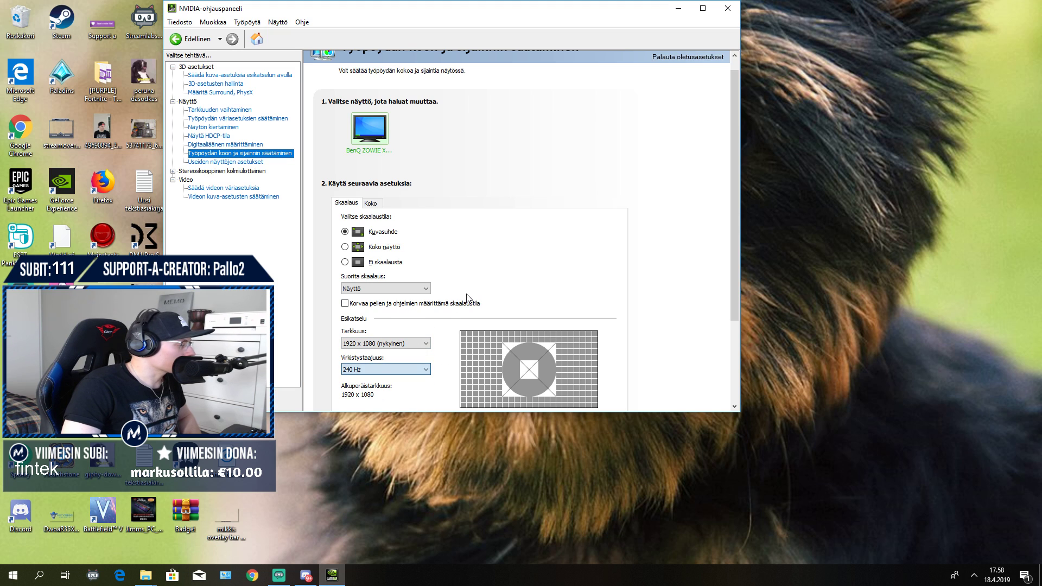
pyautogui.click(378, 375)
pyautogui.click(378, 375)
pyautogui.click(363, 372)
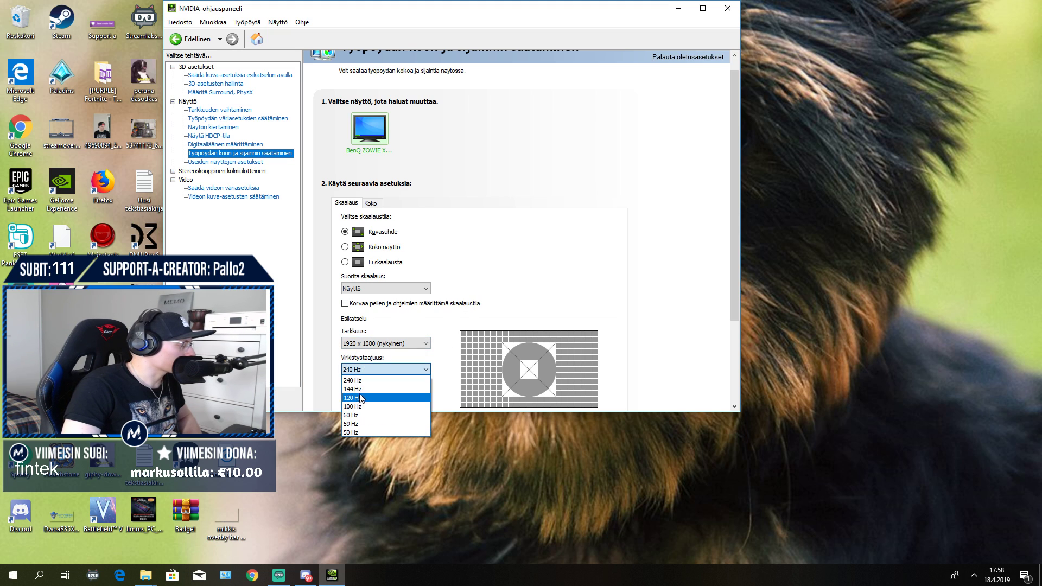
pyautogui.click(358, 380)
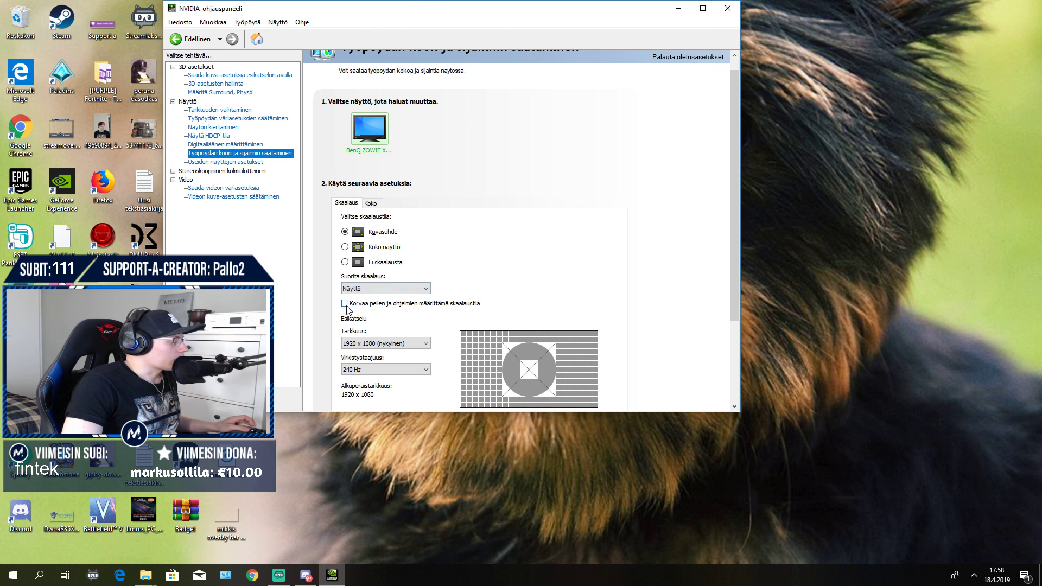
pyautogui.click(739, 8)
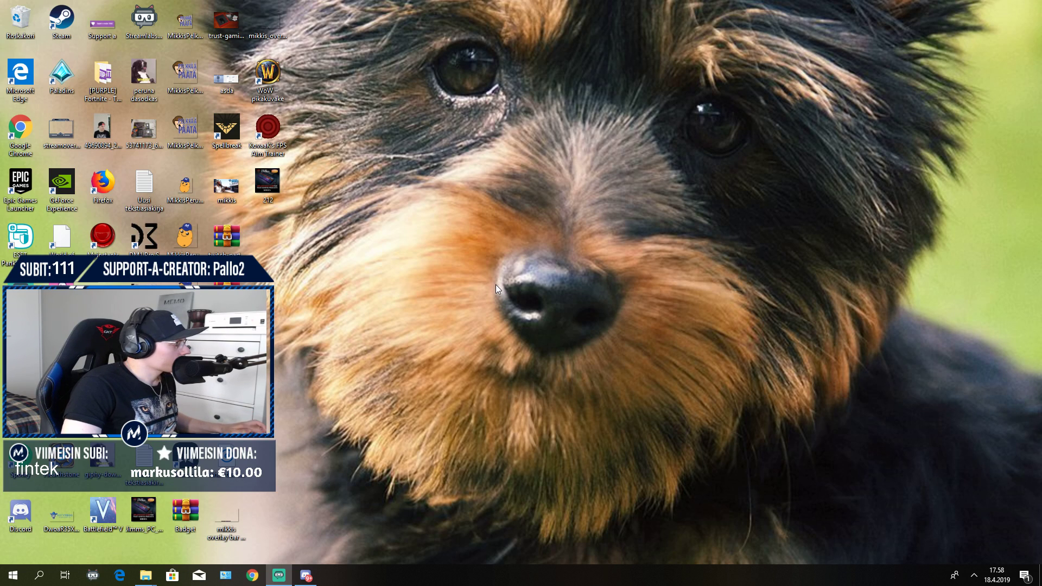
# Open the %appdata% folder through the Windows Run dialog.
pyautogui.press('super+r')
pyautogui.click(102, 509)
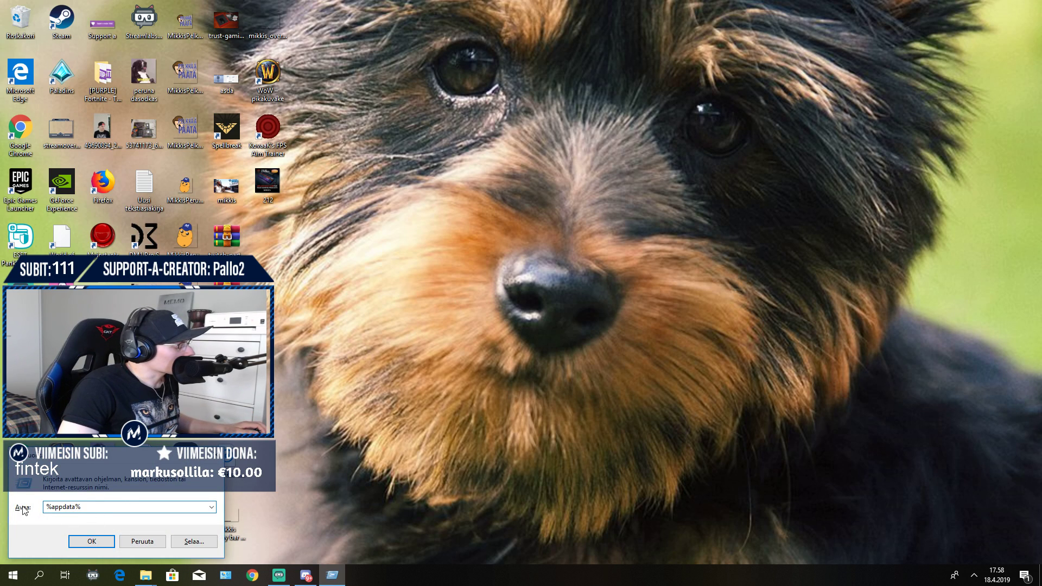
pyautogui.hotkey('ctrl', 'a')
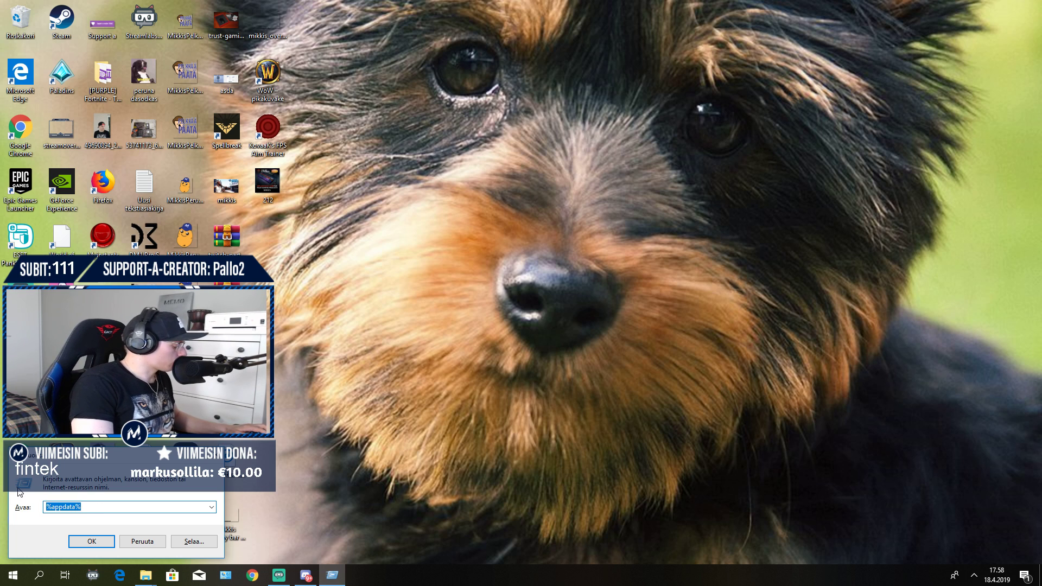
pyautogui.write('%appdata%')
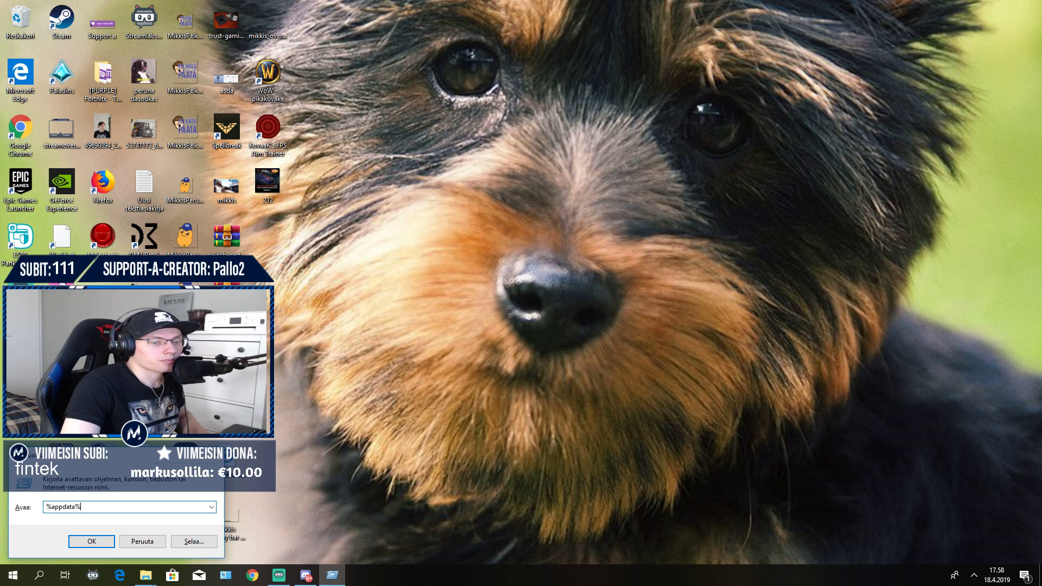
pyautogui.moveTo(119, 466); pyautogui.dragTo(531, 264)
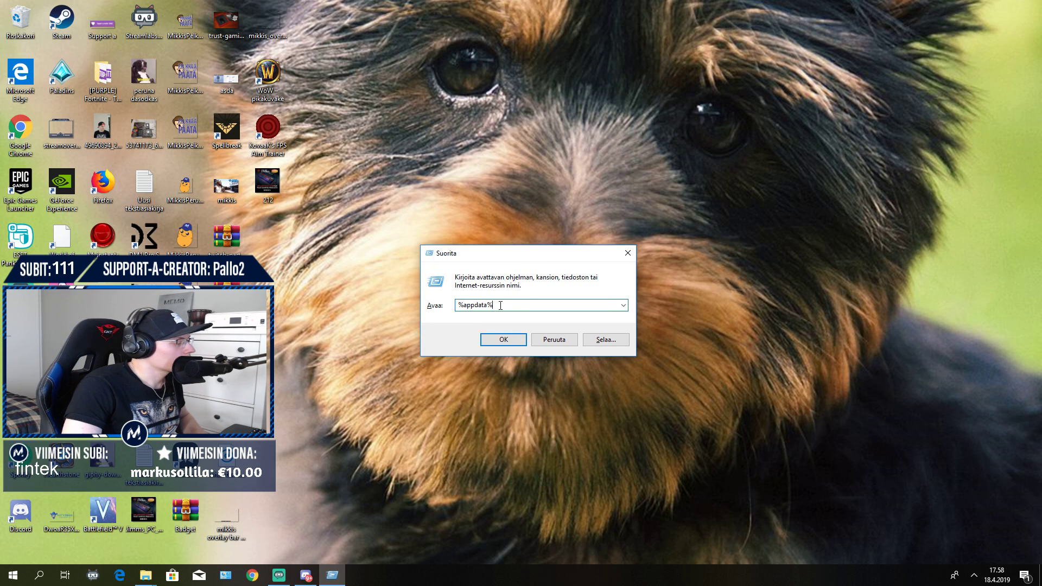
pyautogui.click(503, 340)
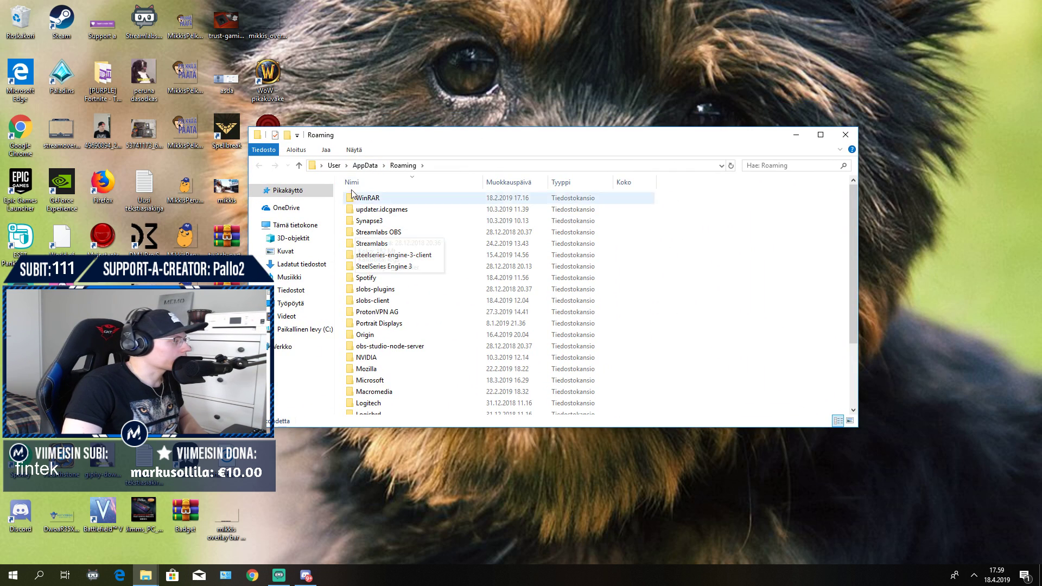
# Go to the folder AppData > Local > FortniteGame > Saved > Config > WindowsClient.
pyautogui.click(365, 165)
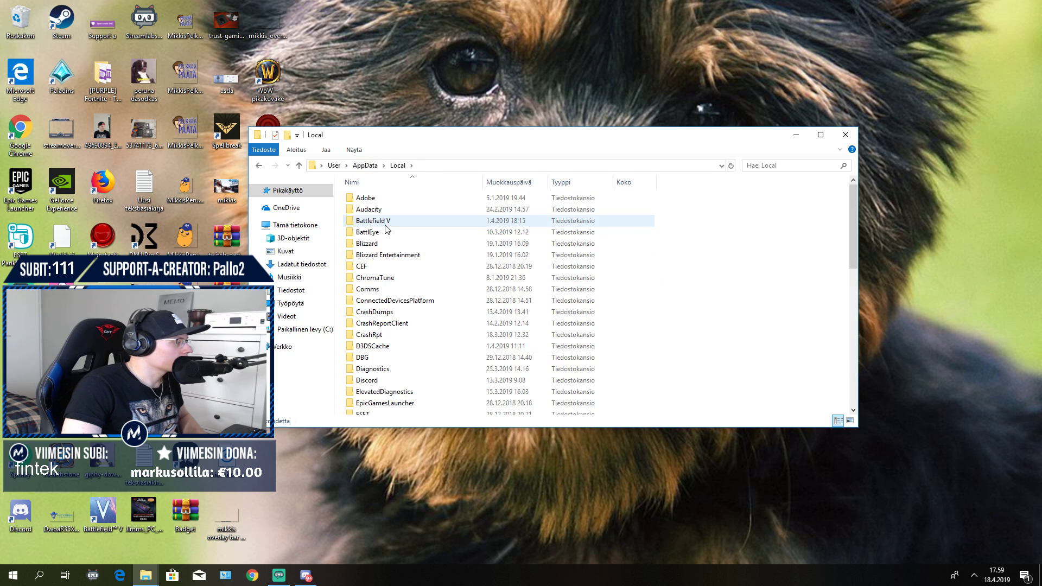
pyautogui.press('f')
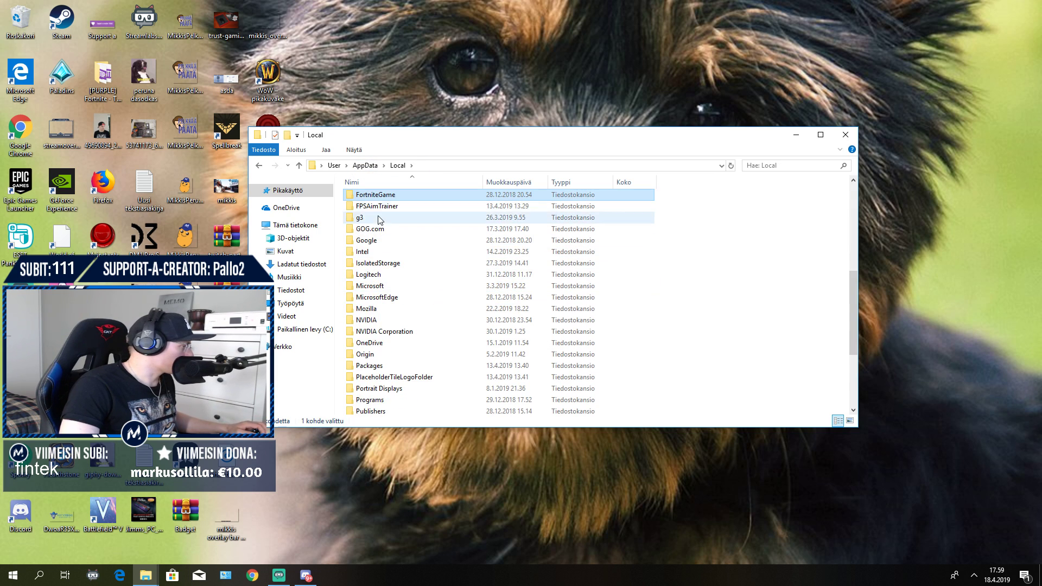
pyautogui.doubleClick(388, 195)
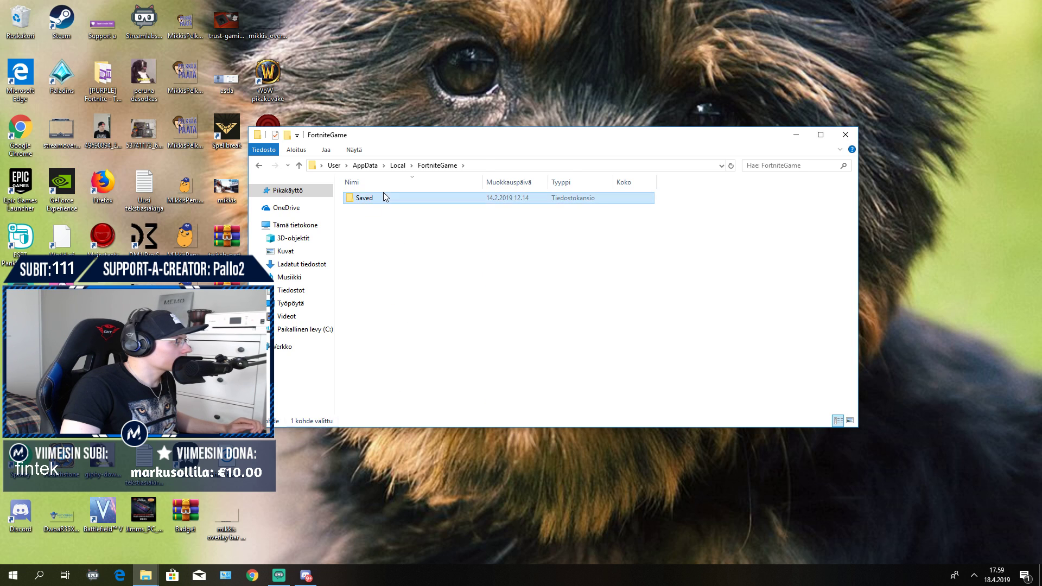
pyautogui.doubleClick(387, 198)
pyautogui.doubleClick(387, 209)
pyautogui.doubleClick(392, 210)
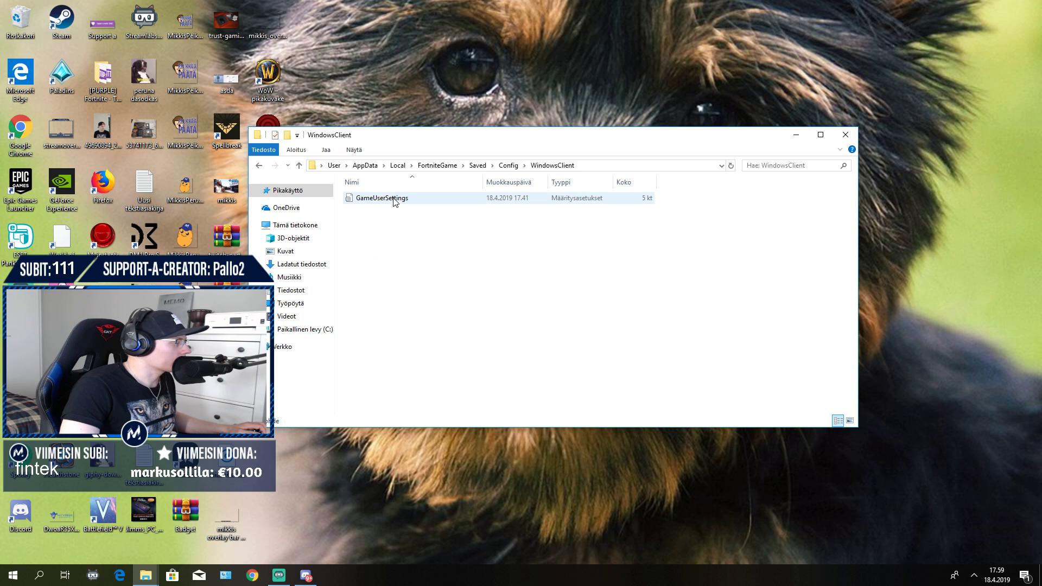
# Open the GameUserSettings file and find its resolution and screen size entries.
pyautogui.doubleClick(395, 198)
pyautogui.scroll(-15, 492, 359)
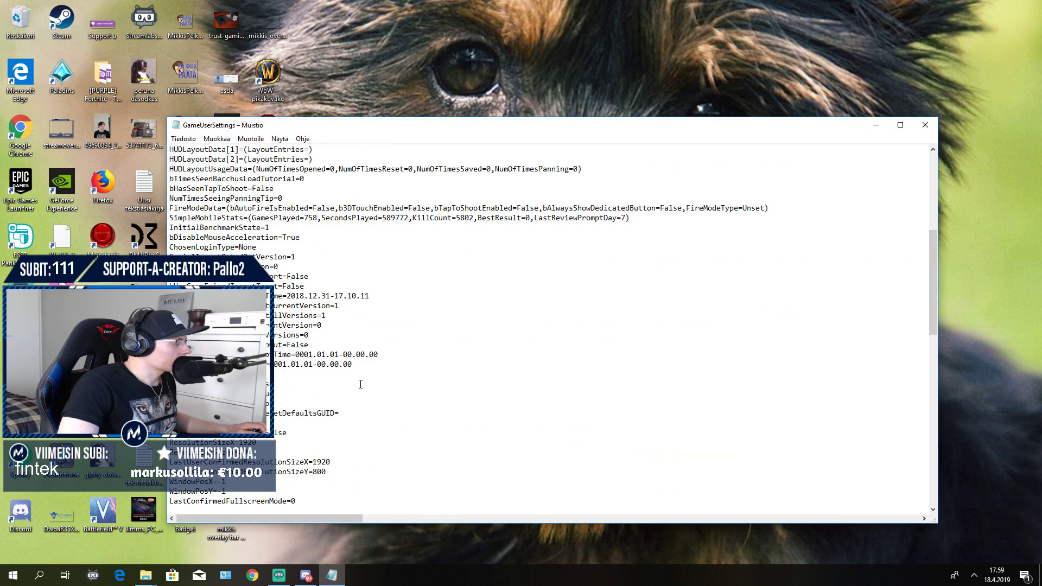
pyautogui.scroll(-1, 353, 389)
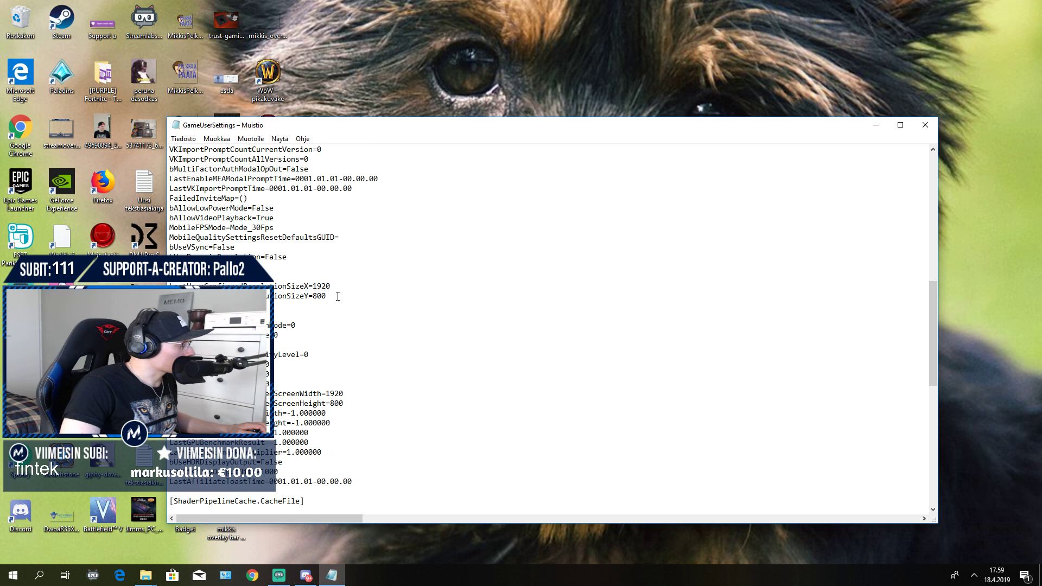
# Set the last confirmed vertical resolution and screen height entries in GameUserSettings to 1080.
pyautogui.write('1080')
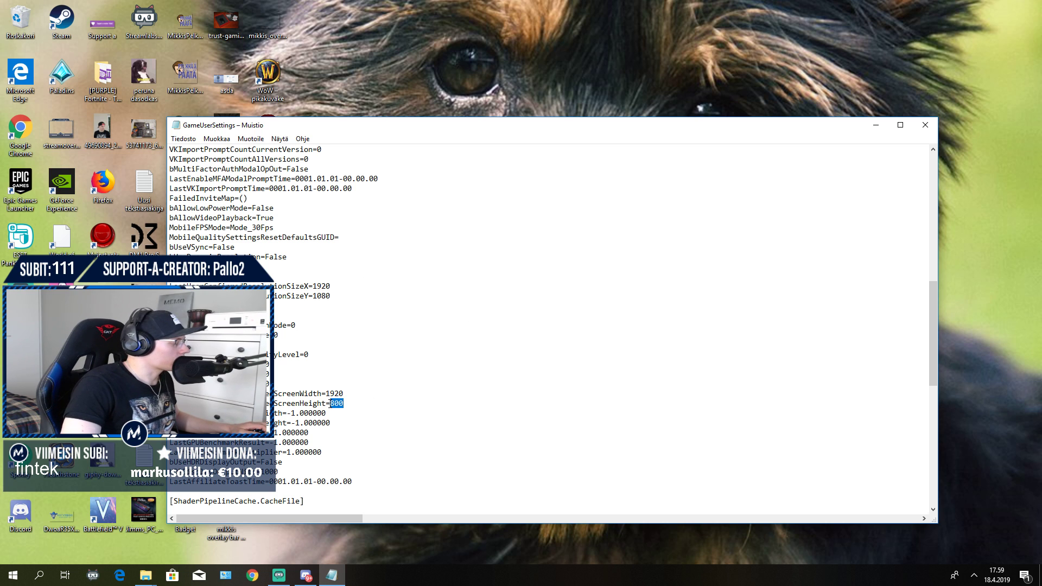
pyautogui.write('1080')
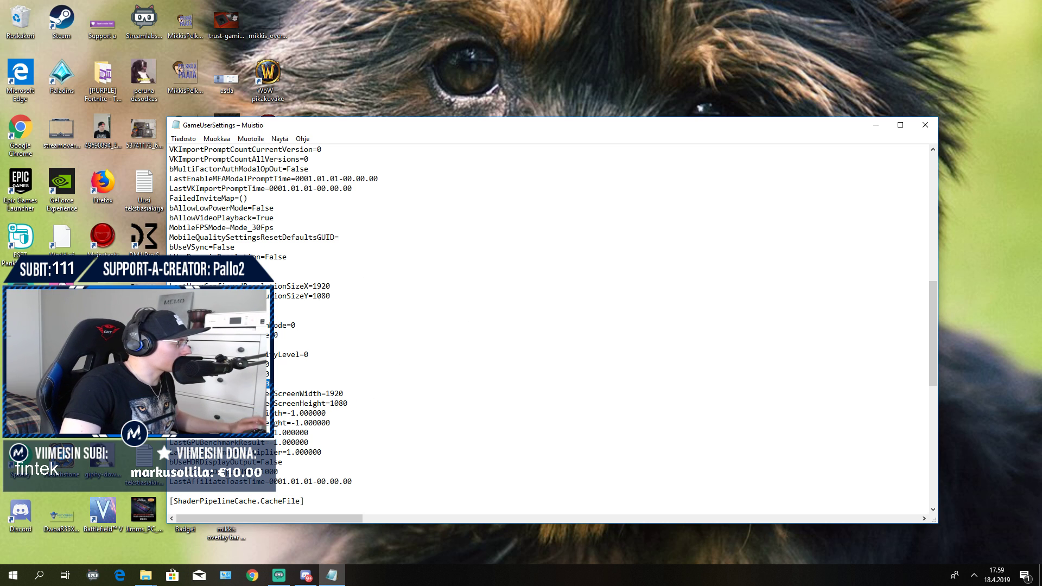
pyautogui.write('3')
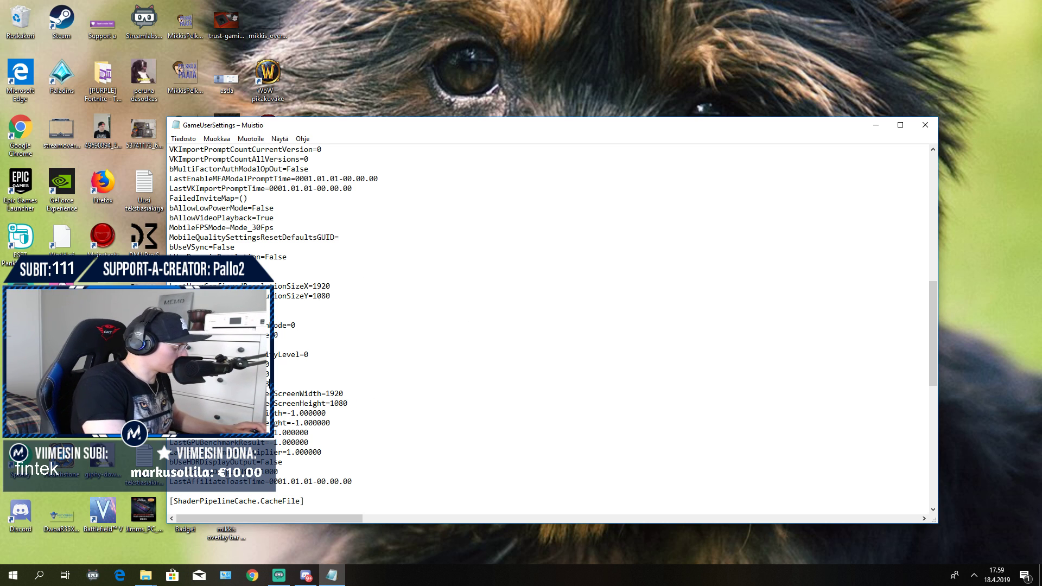
pyautogui.press('Up')
pyautogui.press('Up')
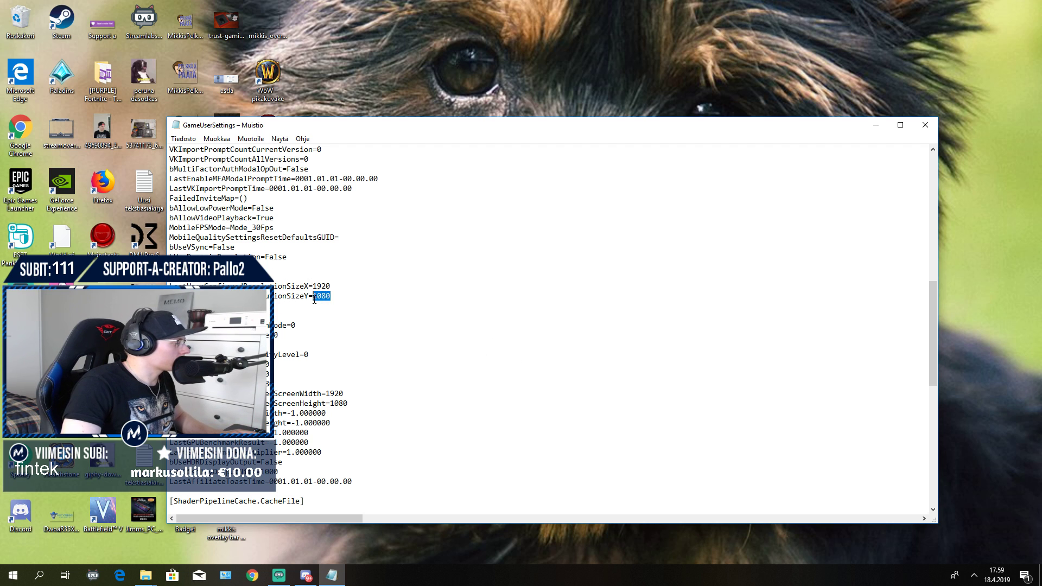
# Set the last confirmed vertical resolution and screen height entries to 800, and close GameUserSettings with the changes saved.
pyautogui.write('80')
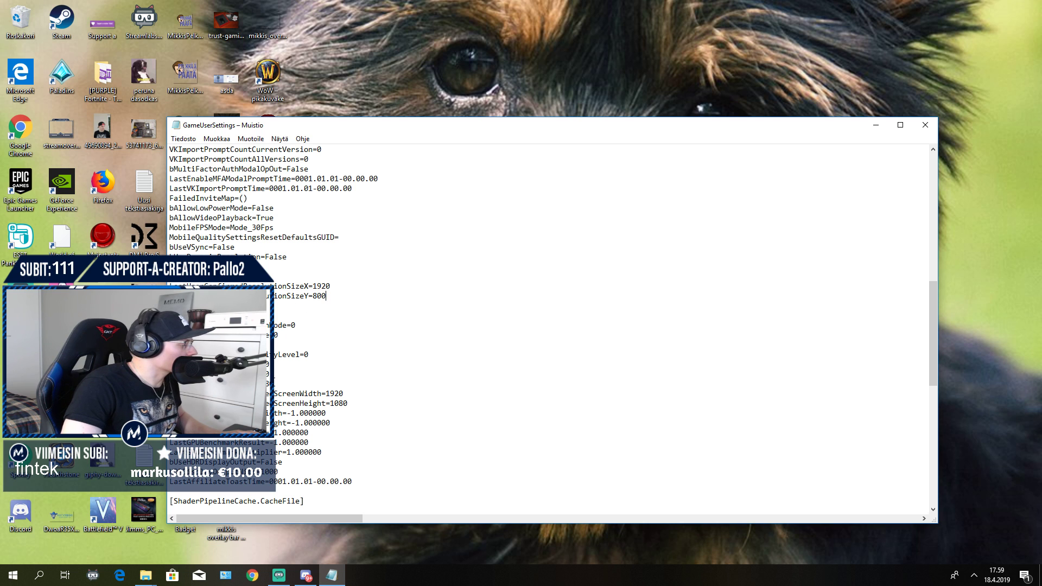
pyautogui.doubleClick(331, 403)
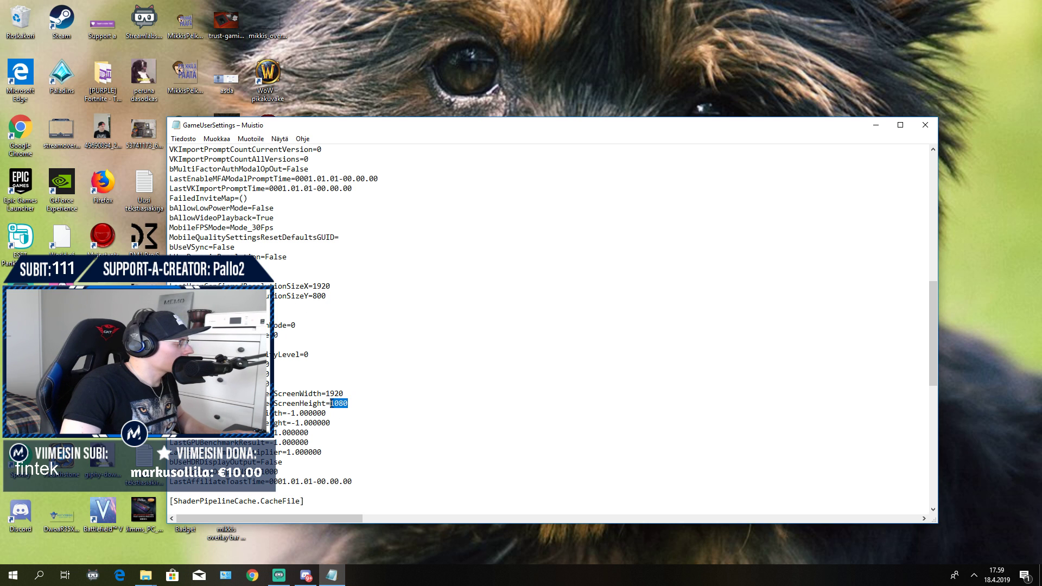
pyautogui.write('800')
pyautogui.click(925, 125)
pyautogui.click(492, 300)
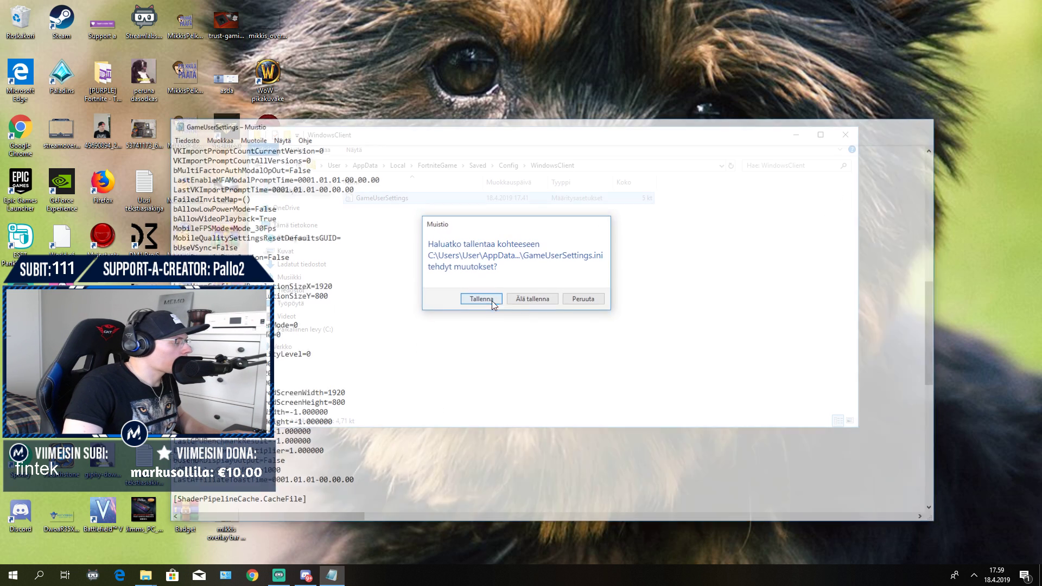
# Mark the GameUserSettings file as read-only (Vain luku) in its file properties.
pyautogui.rightClick(394, 201)
pyautogui.click(442, 463)
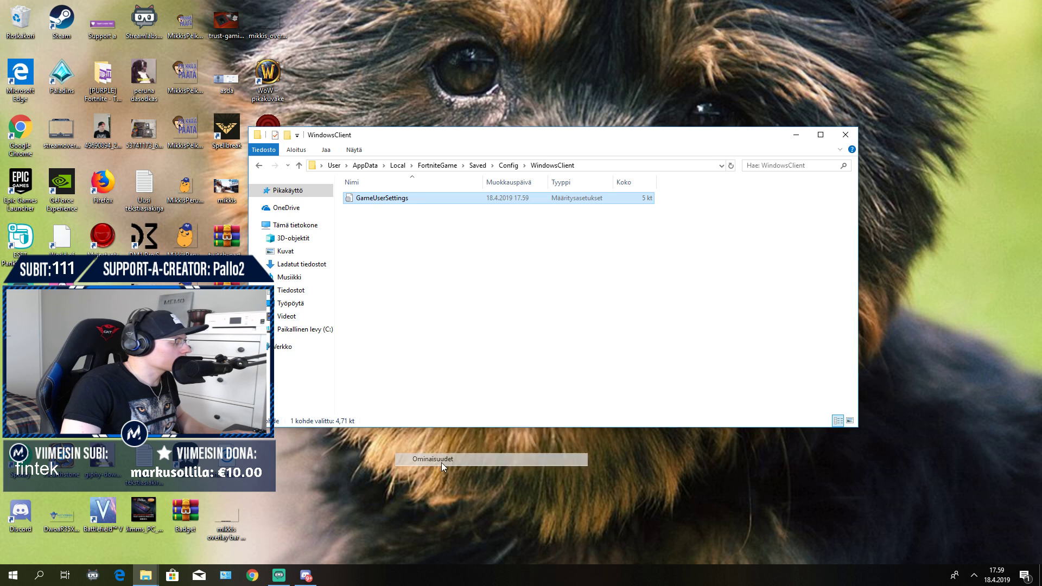
pyautogui.press('Escape')
pyautogui.rightClick(408, 199)
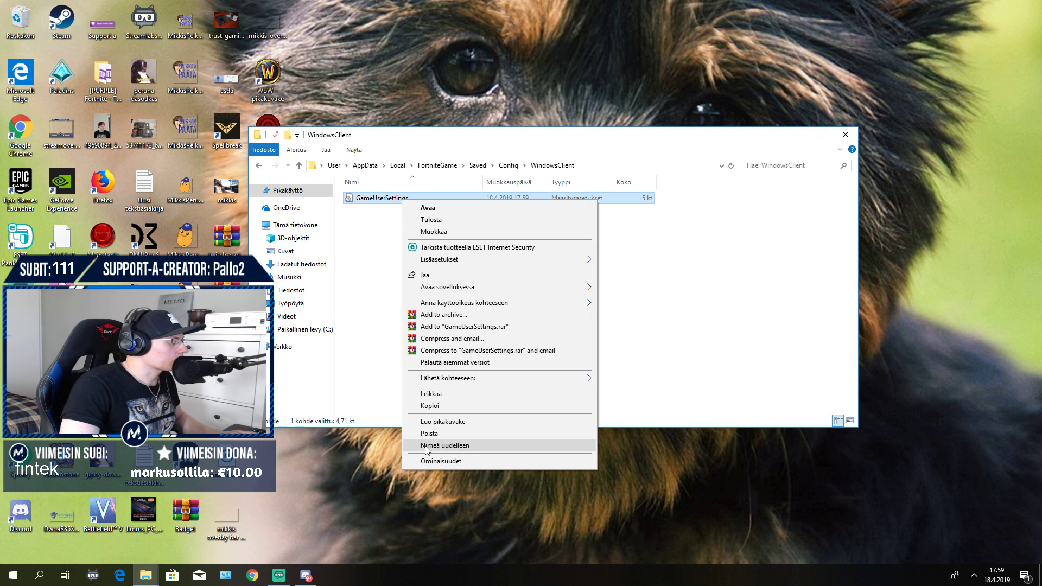
pyautogui.click(441, 459)
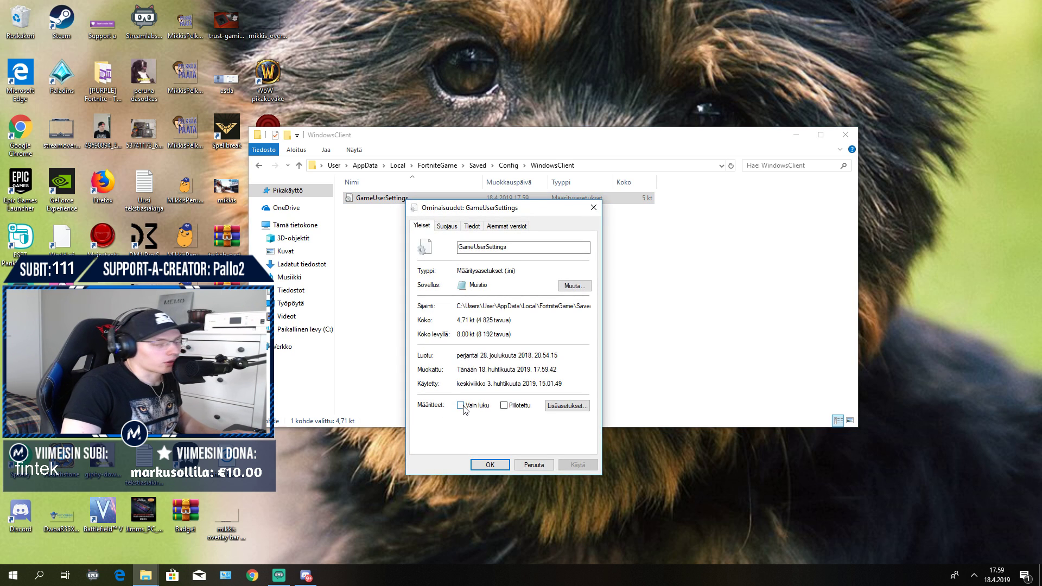
pyautogui.click(482, 465)
# Reopen GameUserSettings, examine the bDisableMouseAcceleration entry, and close the file.
pyautogui.doubleClick(394, 198)
pyautogui.scroll(-10, 376, 353)
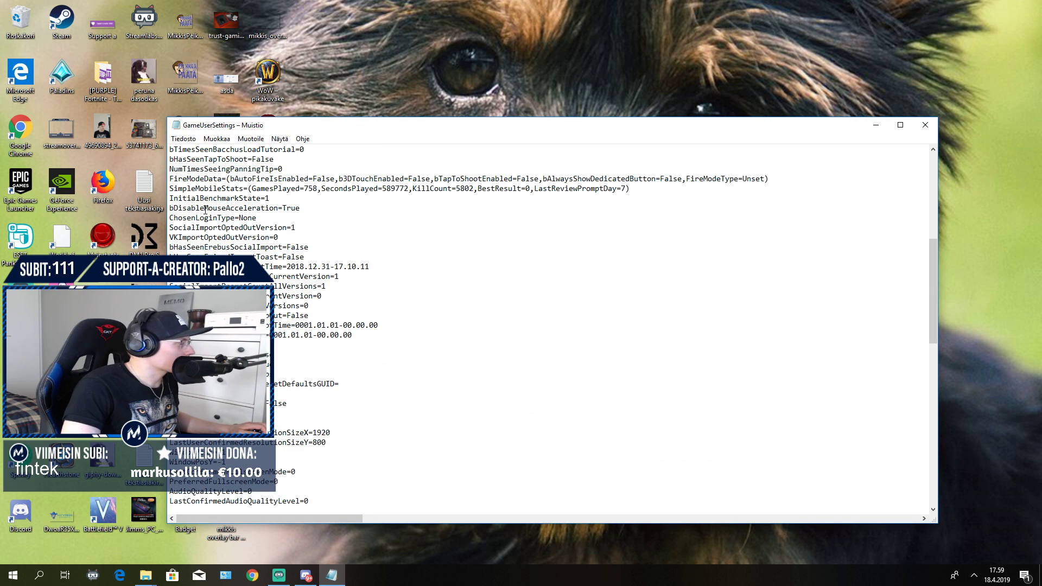
pyautogui.click(282, 207)
pyautogui.click(926, 125)
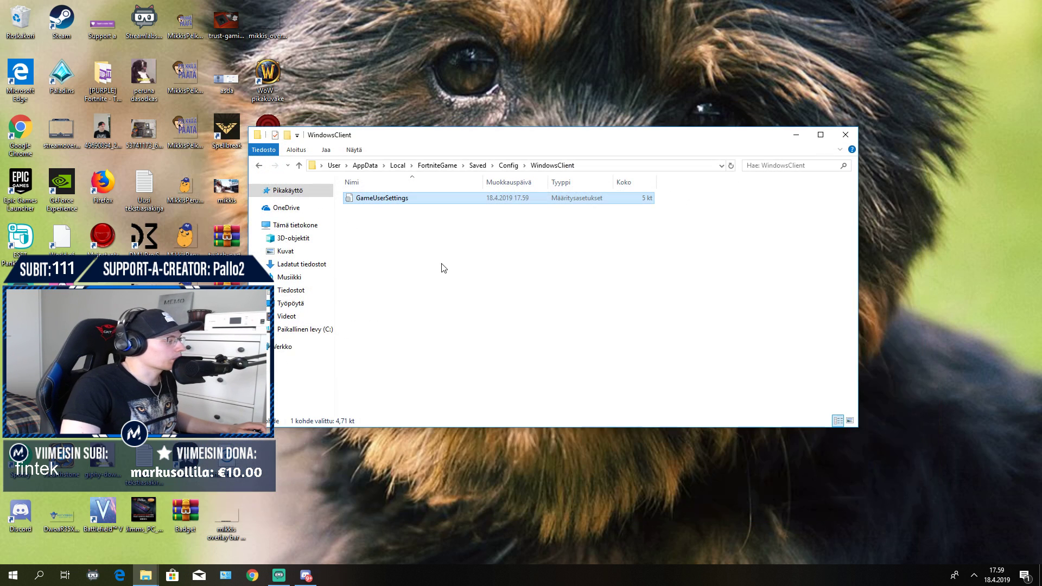
# Clear the read-only (Vain luku) attribute of GameUserSettings in its file properties.
pyautogui.rightClick(373, 199)
pyautogui.click(417, 472)
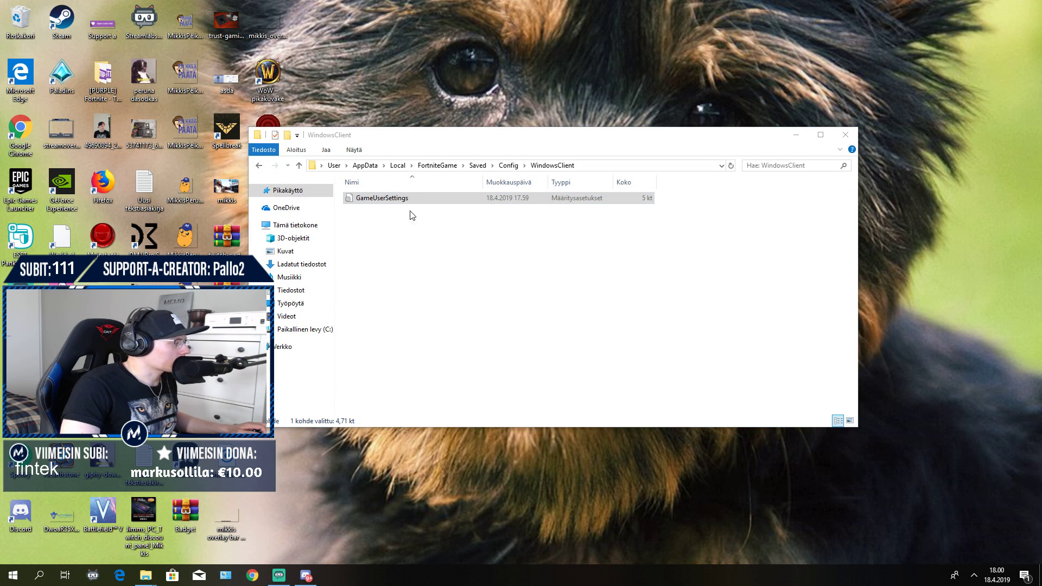
pyautogui.rightClick(410, 198)
pyautogui.click(434, 461)
pyautogui.click(467, 405)
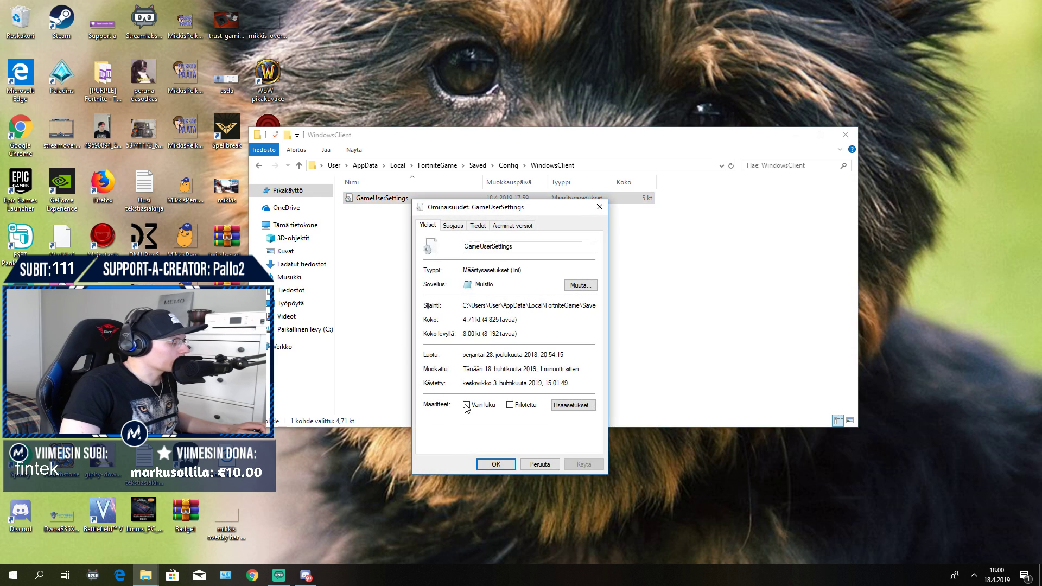
pyautogui.click(496, 465)
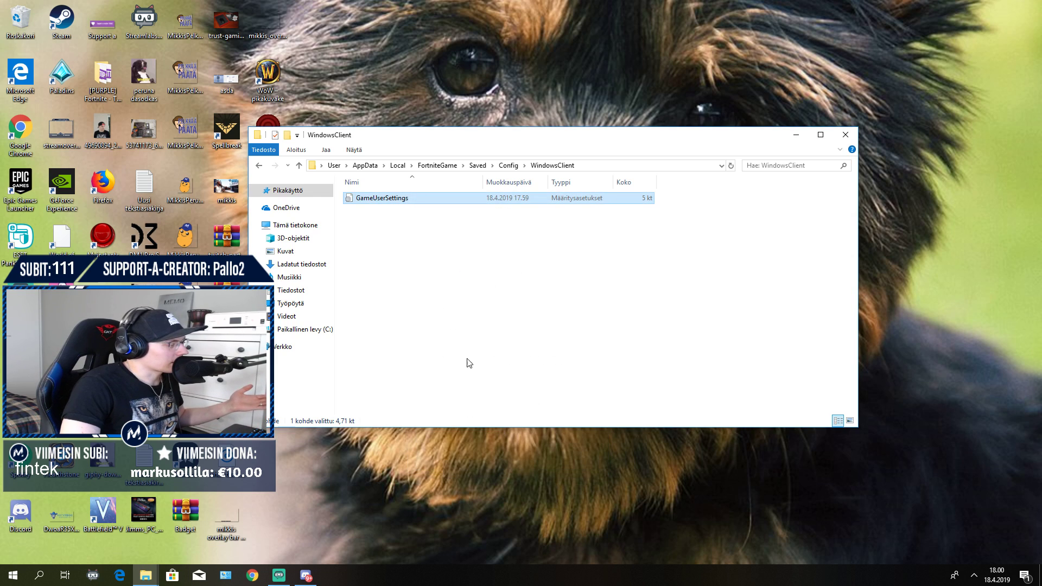
# Reopen and close GameUserSettings, mark it as read-only again in its properties, and close the folder window.
pyautogui.doubleClick(372, 200)
pyautogui.click(933, 123)
pyautogui.rightClick(410, 199)
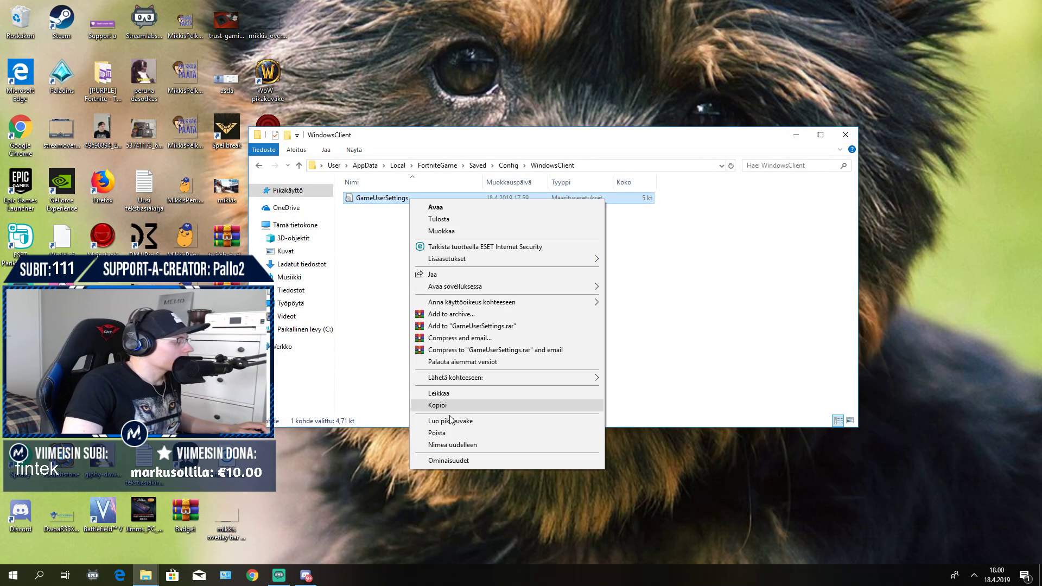
pyautogui.click(448, 461)
pyautogui.click(496, 465)
pyautogui.click(845, 136)
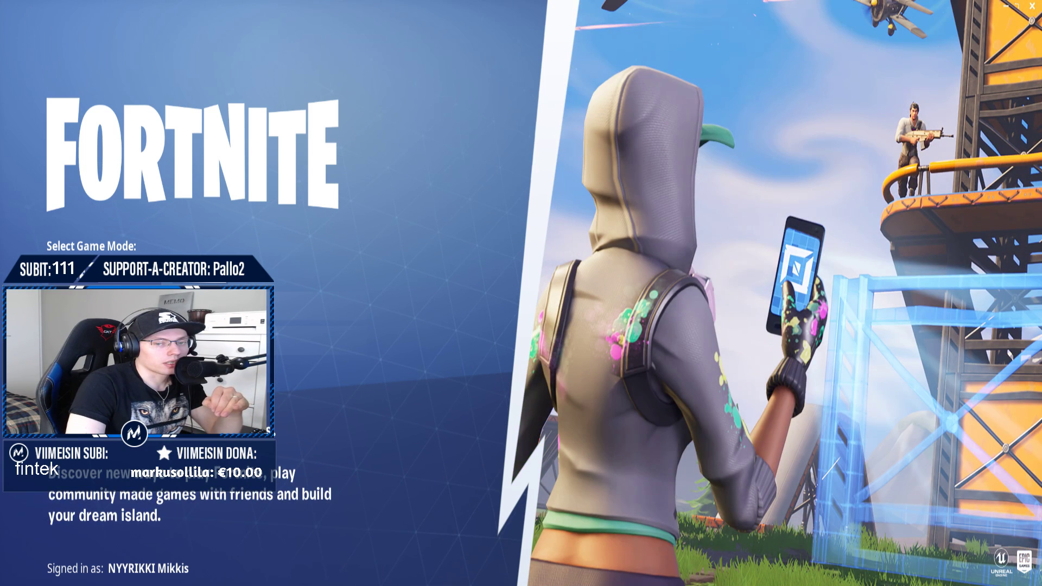
# Switch to Fortnite, enter Creative mode past the news page, and launch a server.
pyautogui.press('Return')
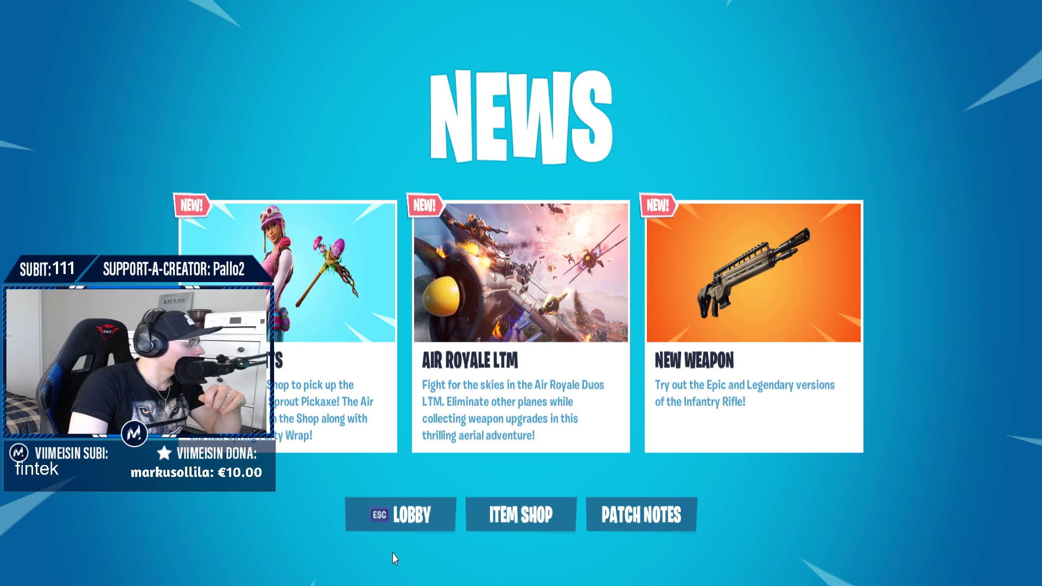
pyautogui.click(399, 531)
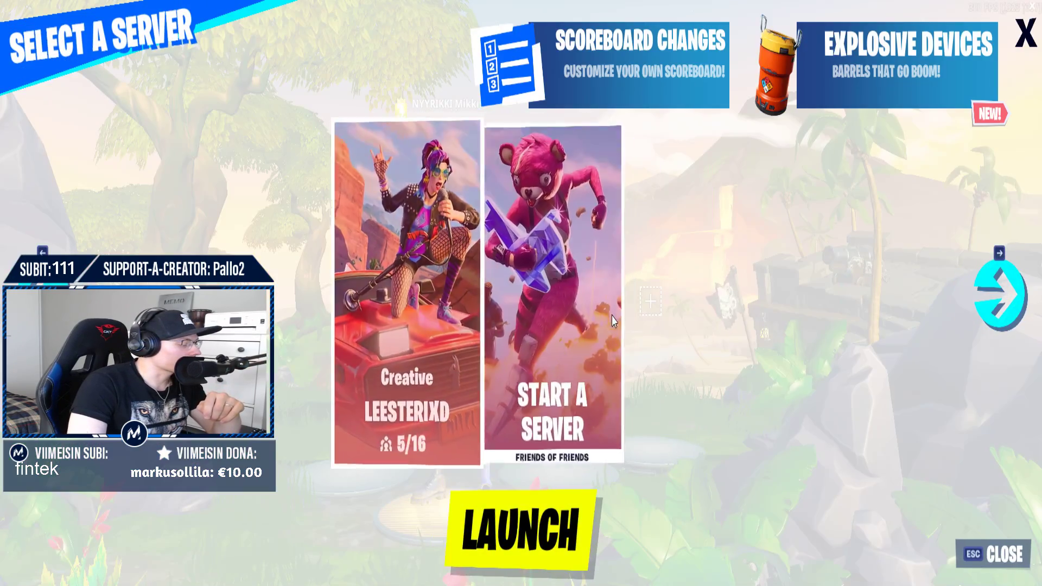
pyautogui.click(554, 559)
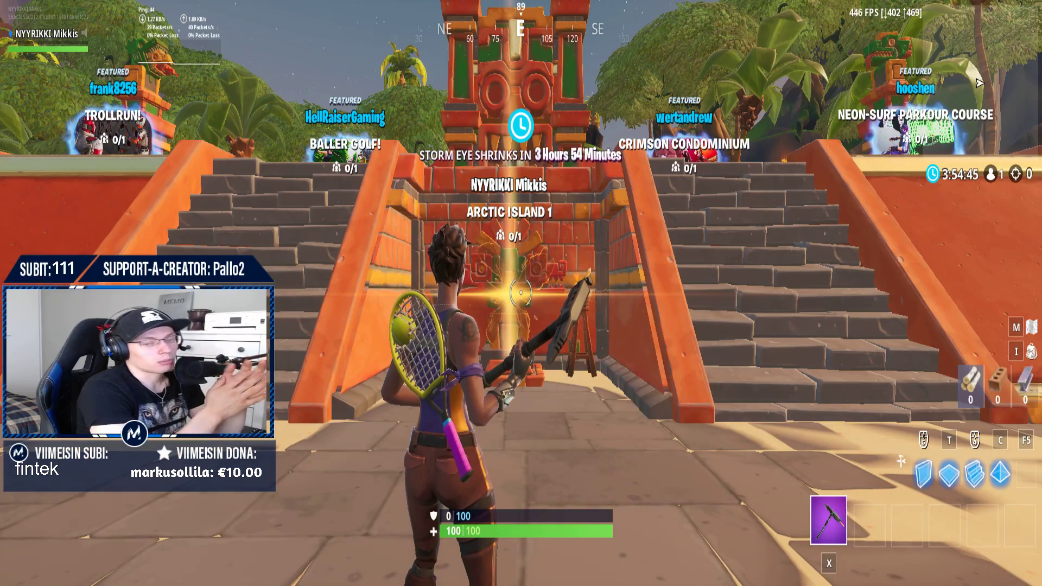
# Run the character around the Creative hub and bring up the Island Codes entry dialog.
pyautogui.press('w')
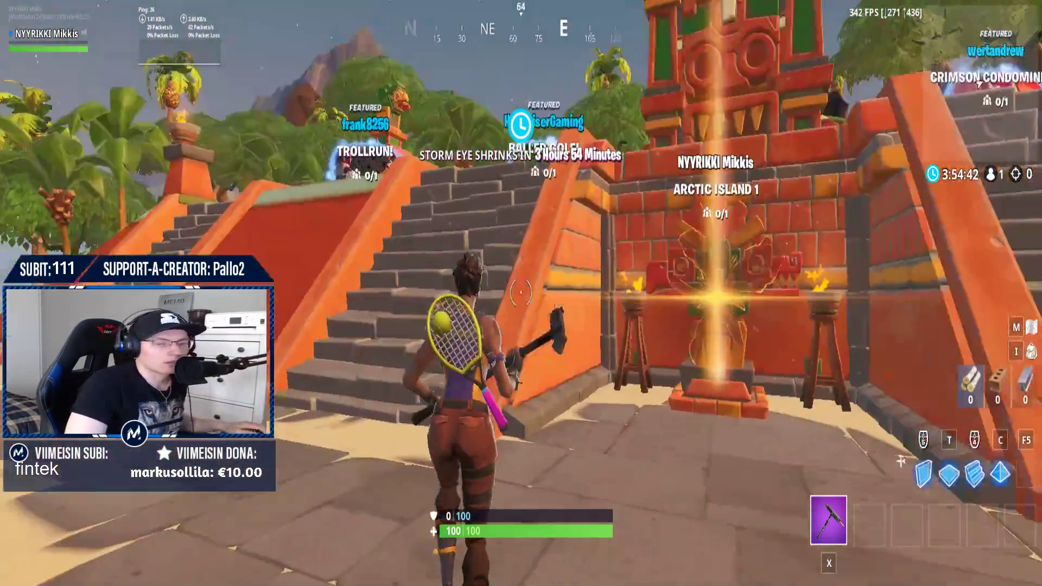
pyautogui.press('w')
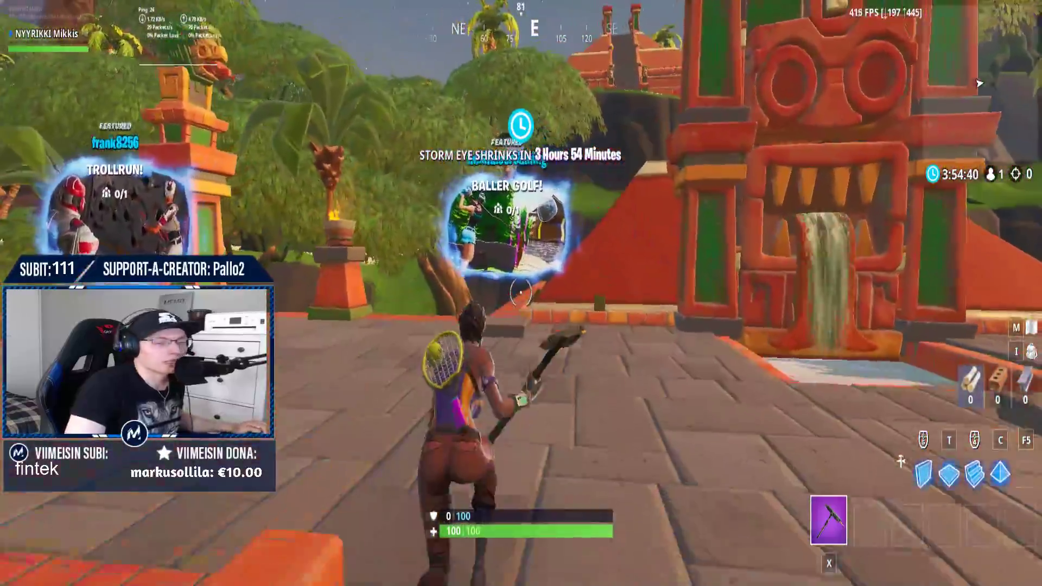
pyautogui.press('w')
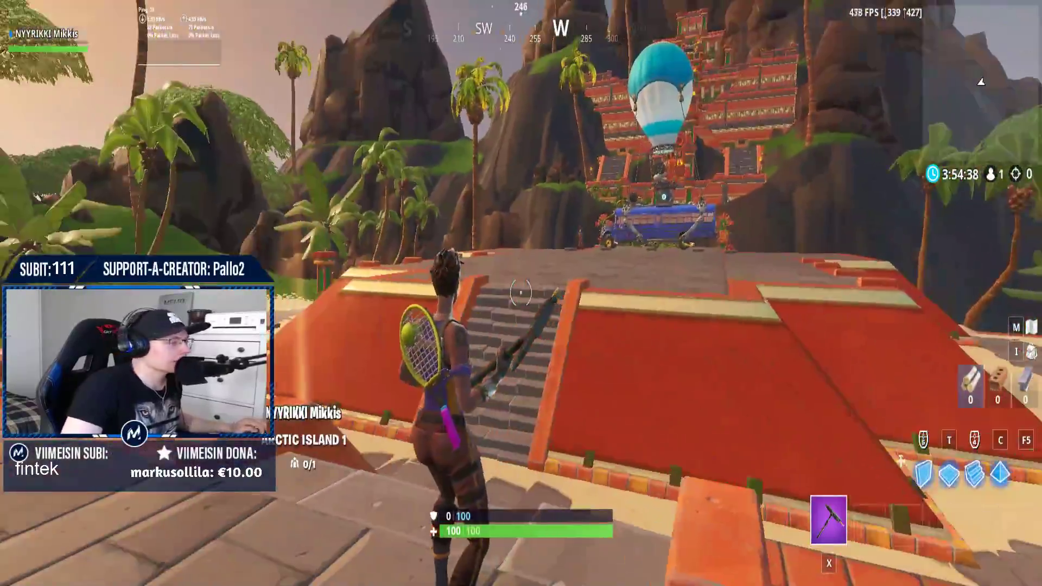
pyautogui.press('w')
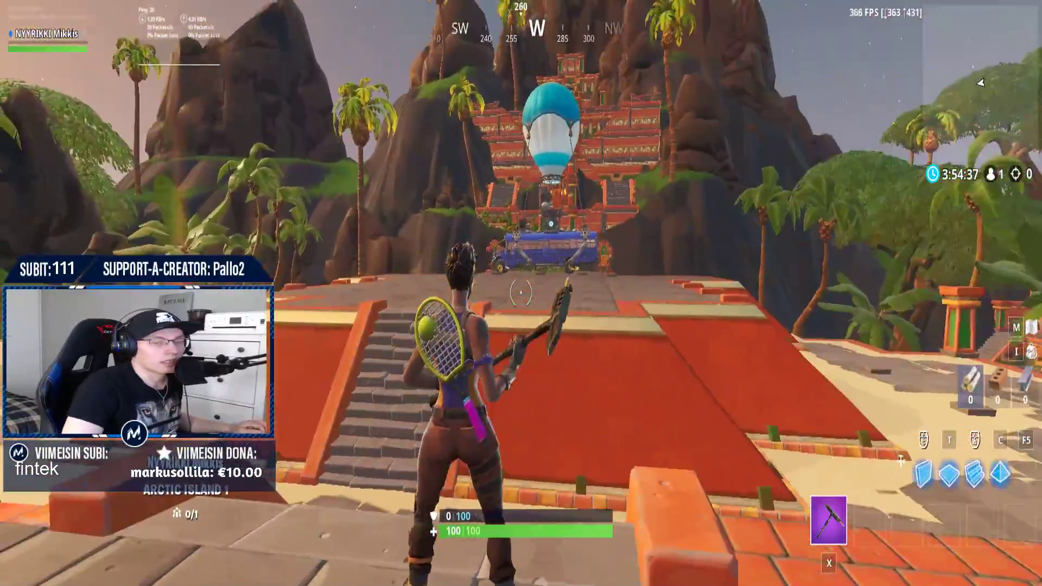
pyautogui.press('w')
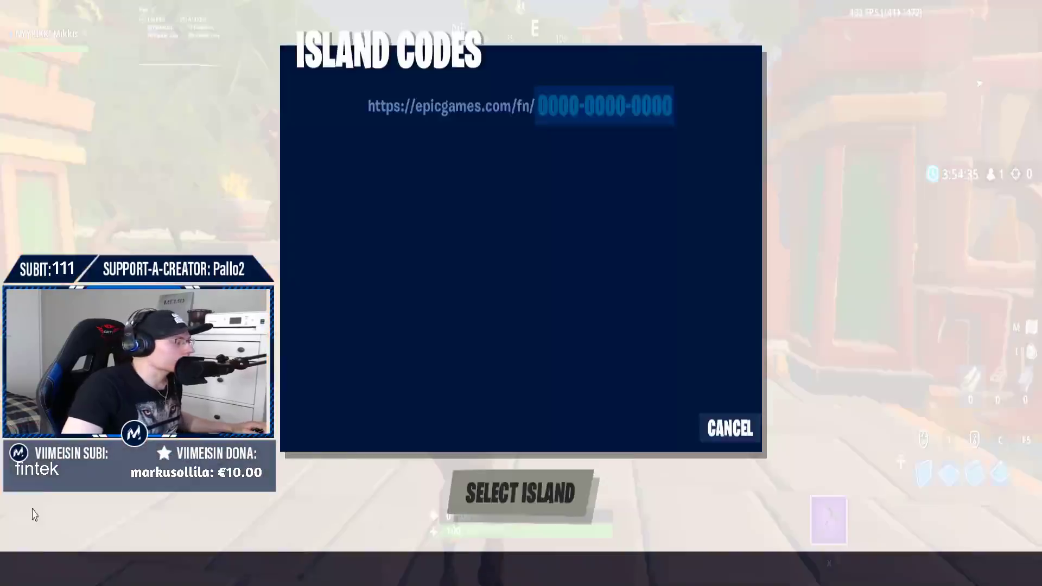